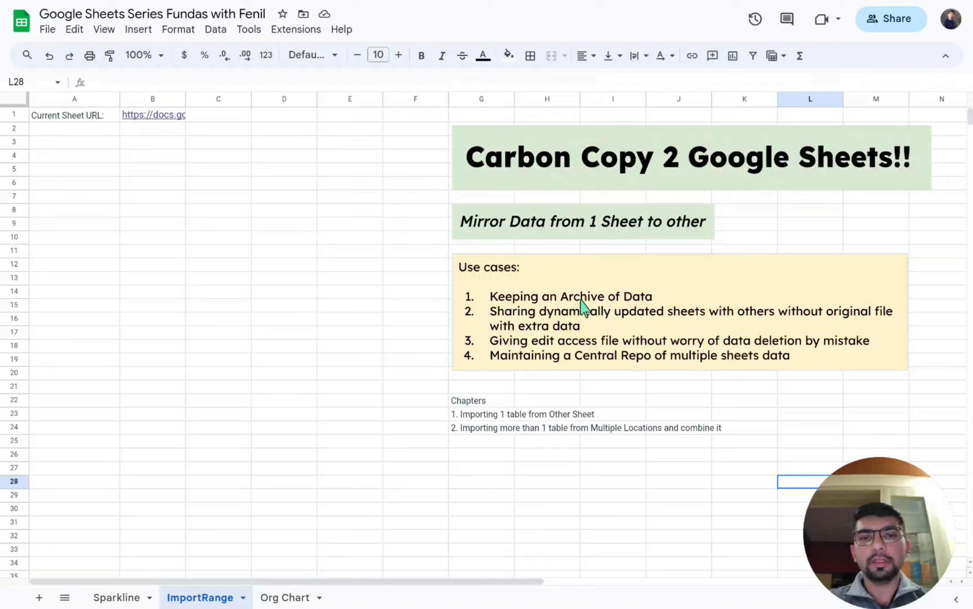
Step: Select cell A3 on the ImportRange sheet and set the sheet zoom to 125%
click(537, 310)
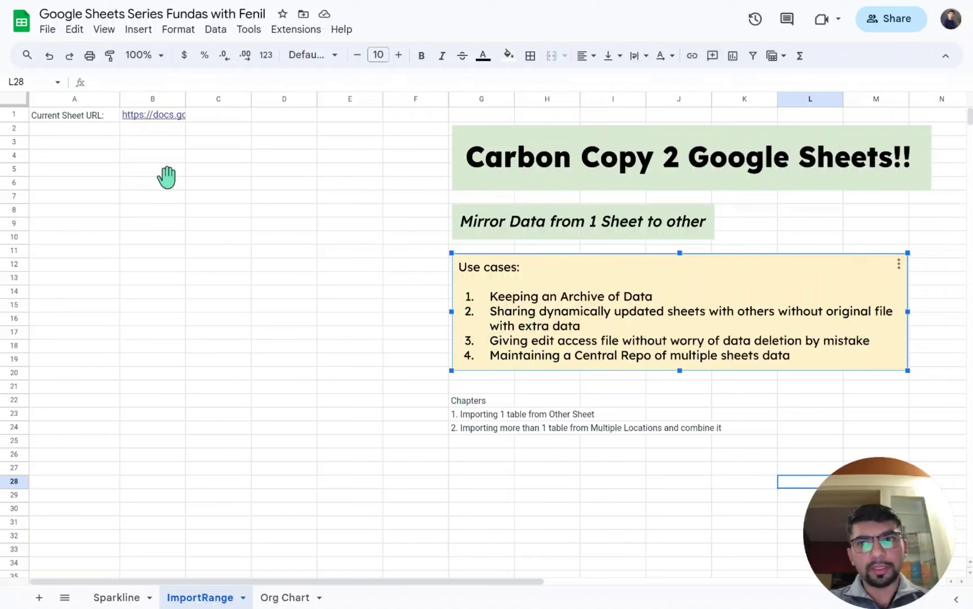
click(72, 143)
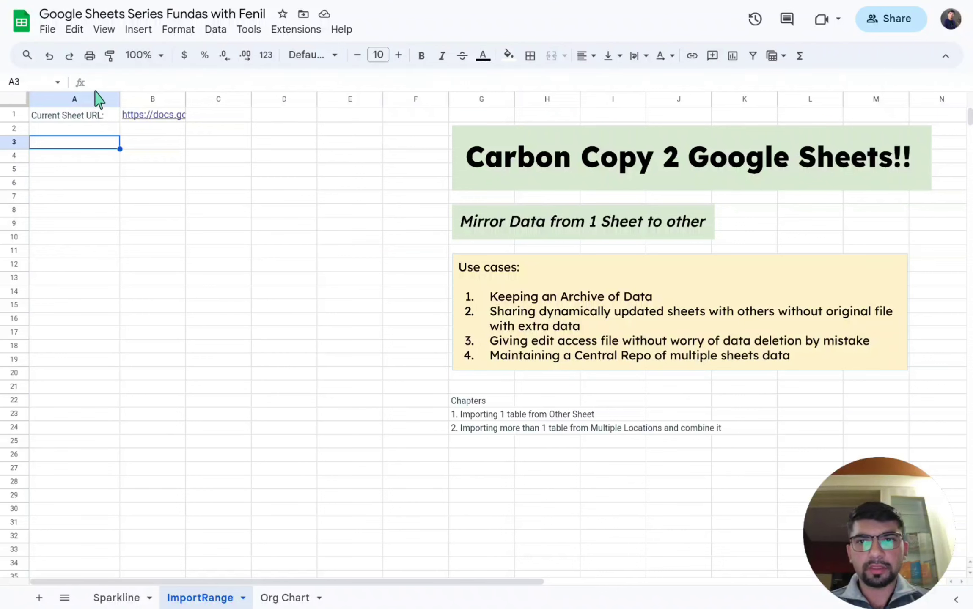
click(146, 56)
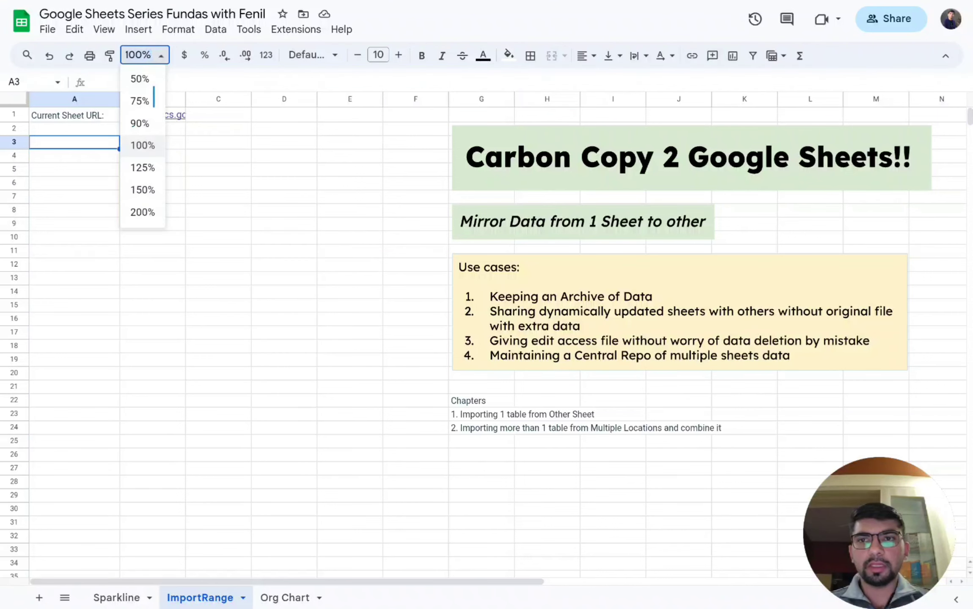
click(143, 167)
text(=)
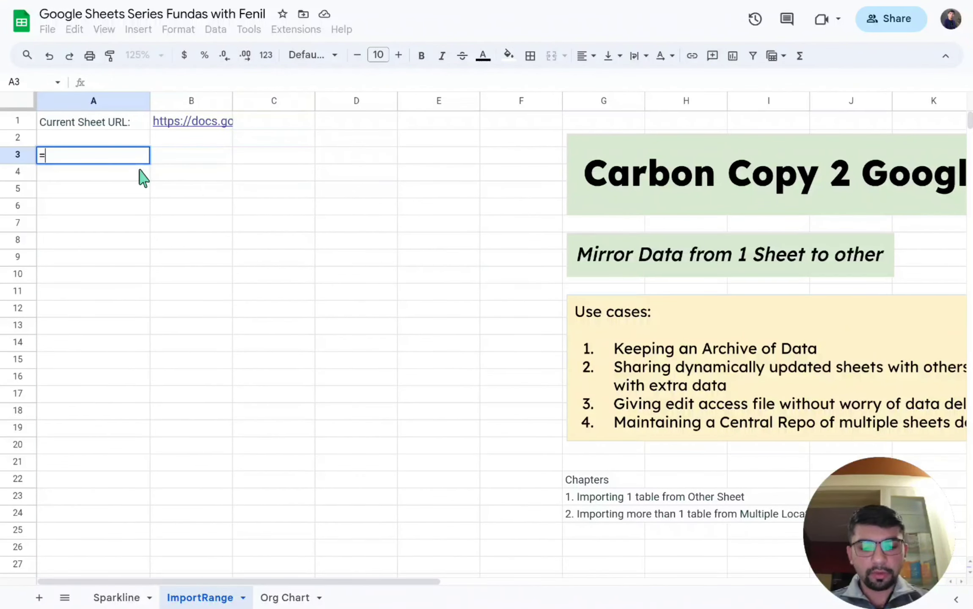
text(impo)
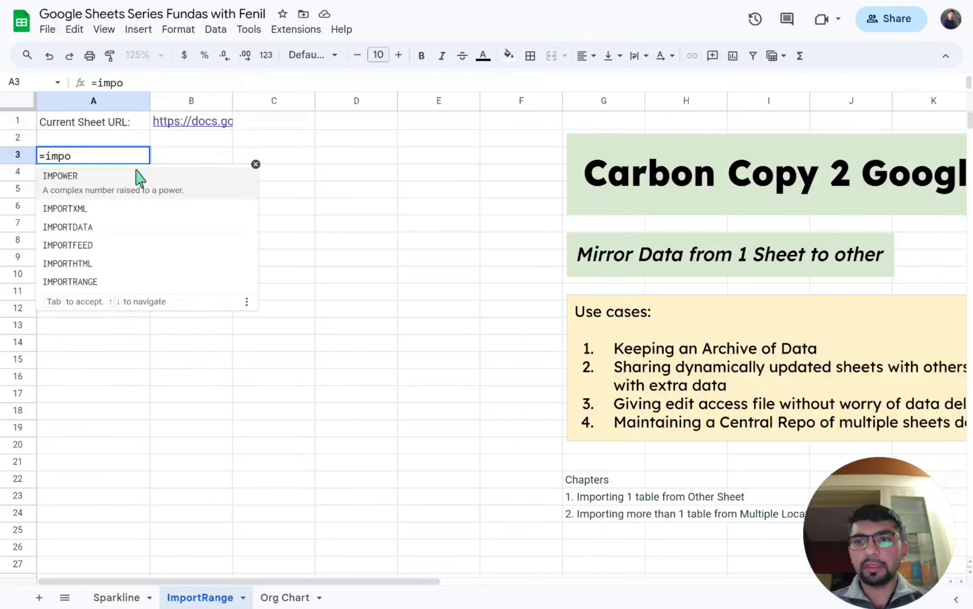
click(81, 283)
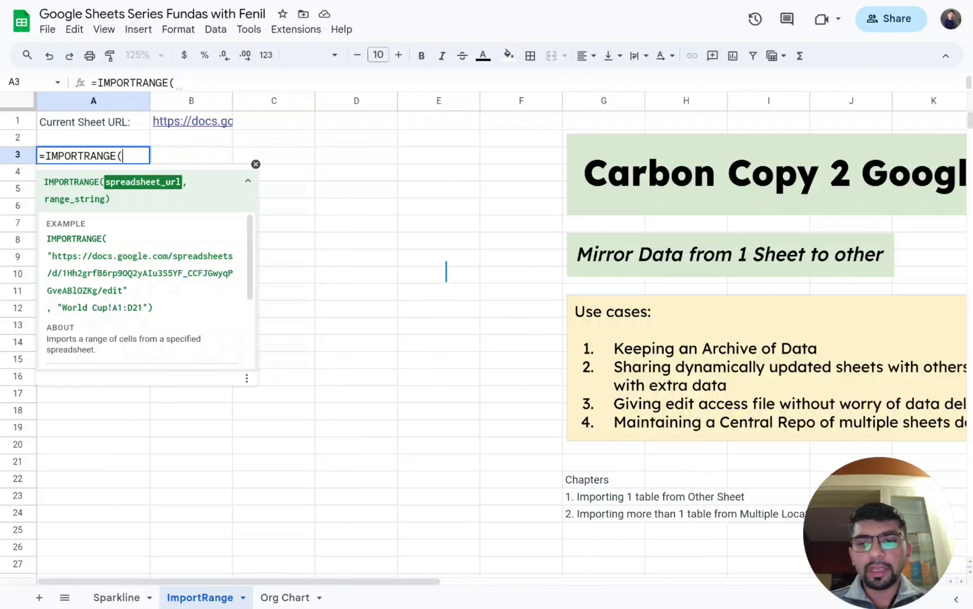
click(285, 513)
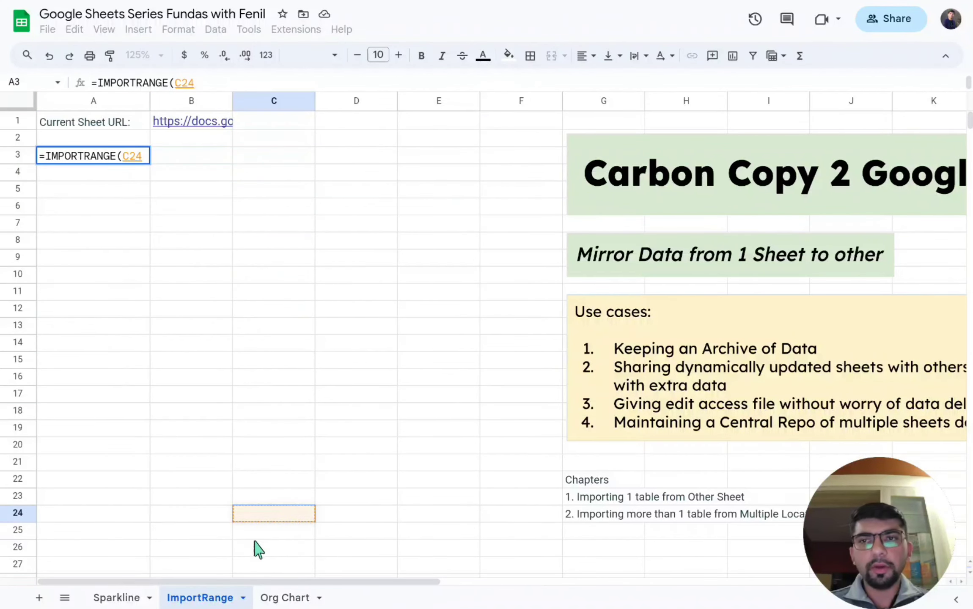
key(Escape)
Step: Examine the task progress table in A9:F14 on the Sparkline sheet as the range to import, and return to the ImportRange sheet
click(134, 593)
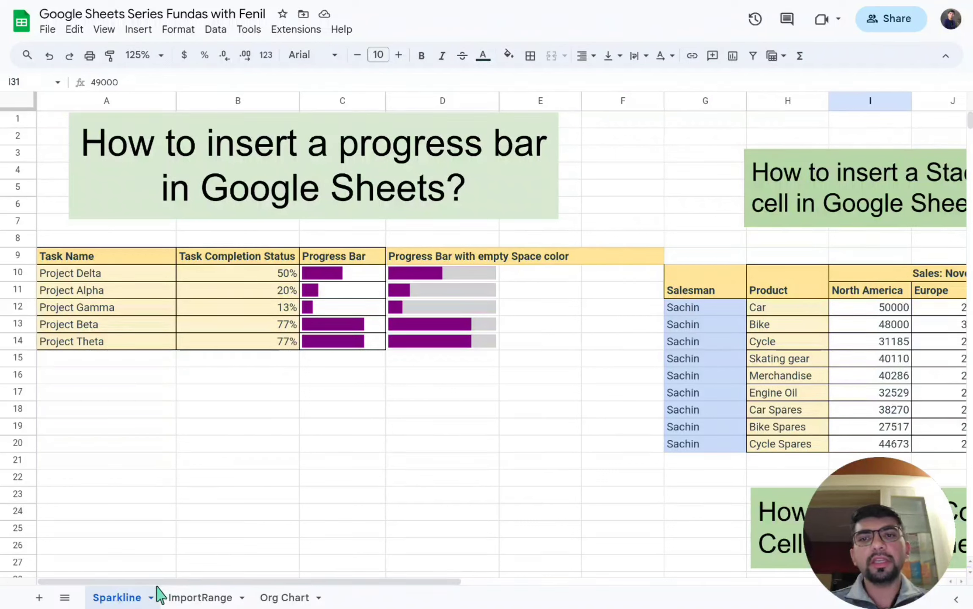
drag(76, 259, 428, 349)
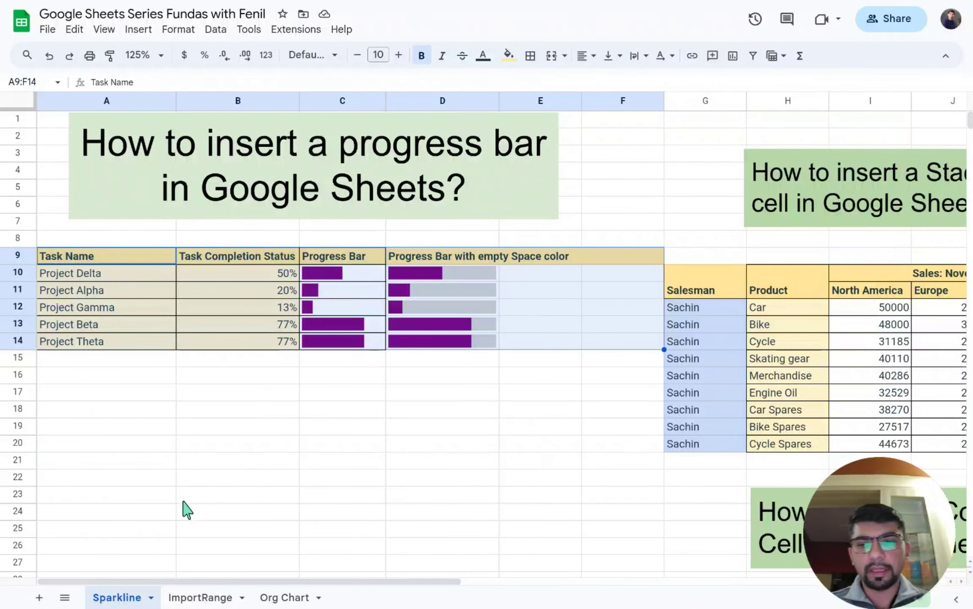
click(197, 598)
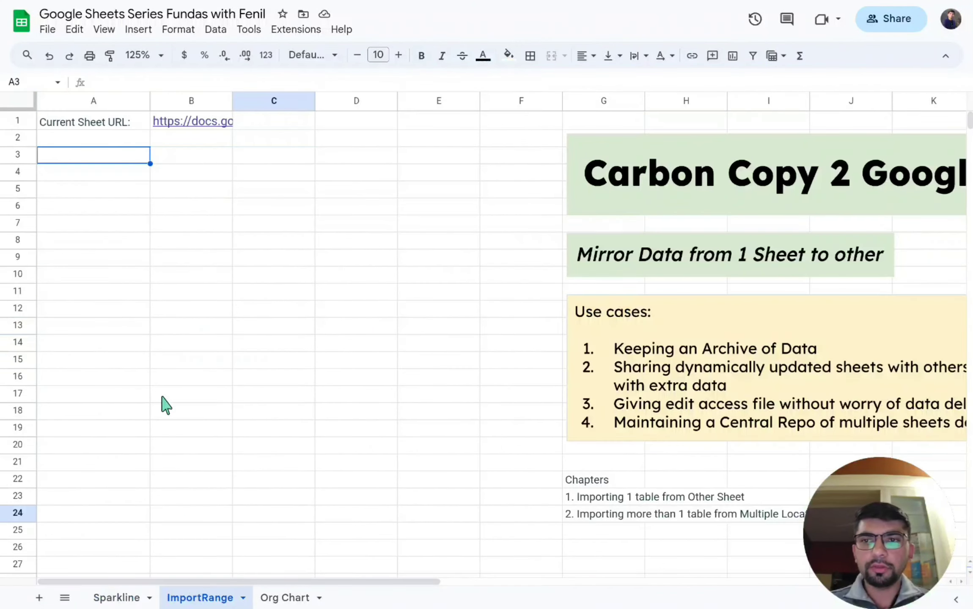
Step: Begin an IMPORTRANGE formula in cell A3 of the ImportRange sheet
click(103, 161)
text(=i)
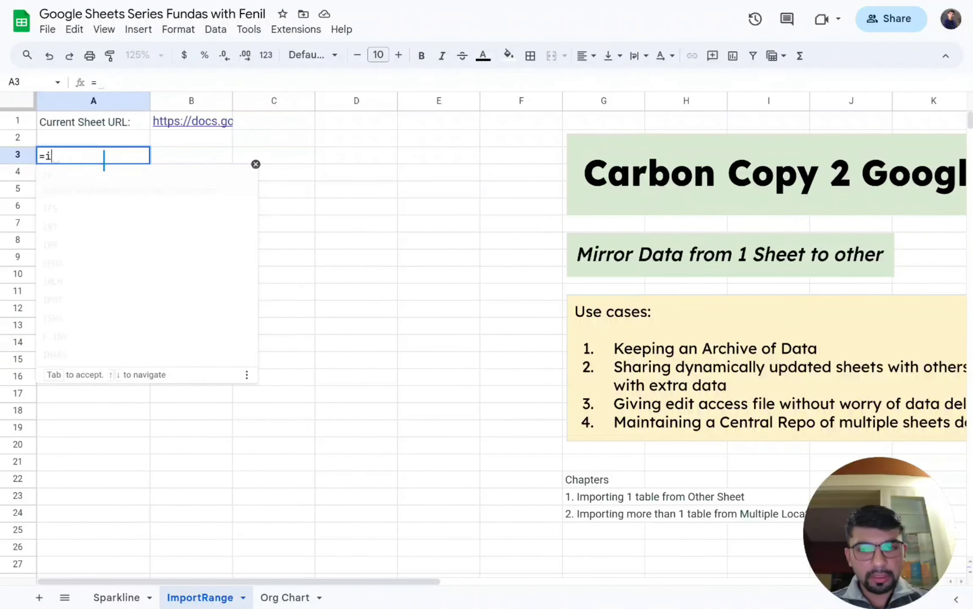
text(mpo)
key(Down)
key(Down)
key(Down)
key(Down)
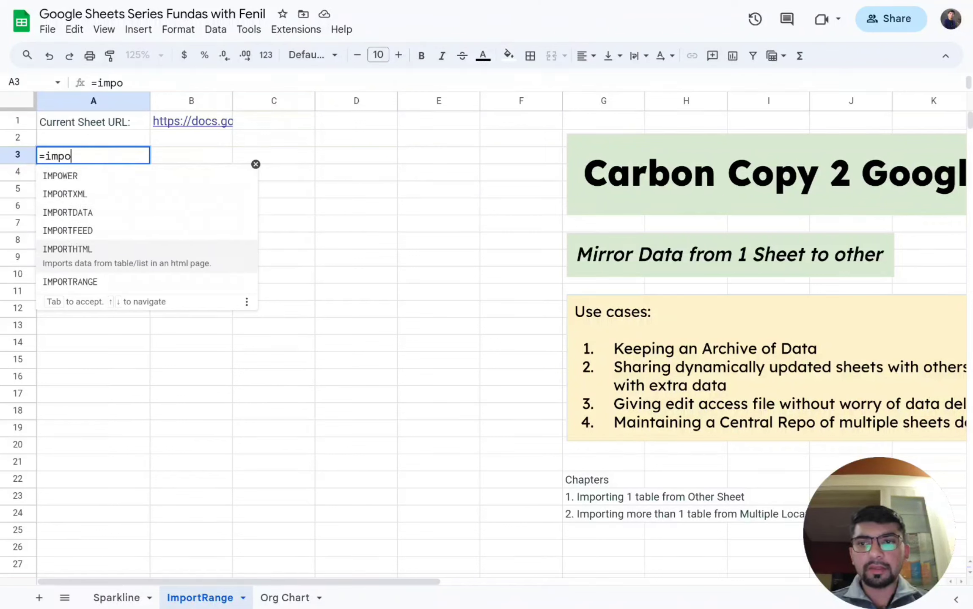
key(Down)
key(Tab)
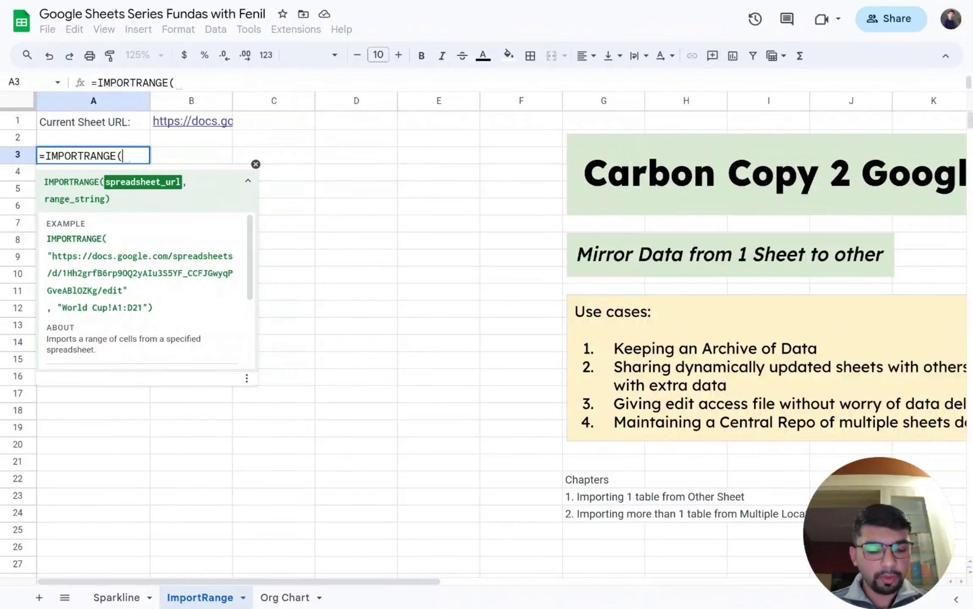
Step: Paste the current spreadsheet's URL in quotation marks as the formula's first argument, followed by a comma
text(")
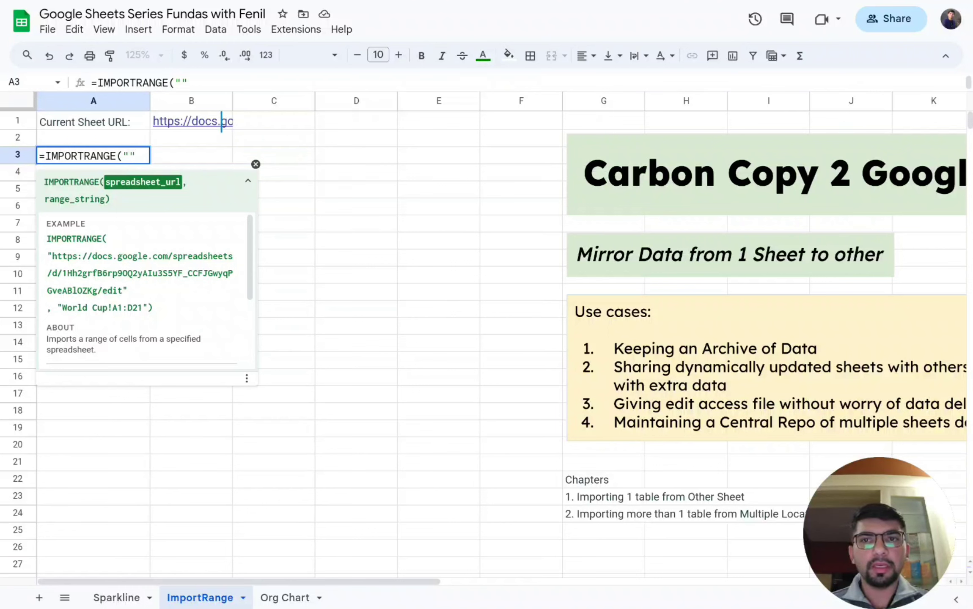
key(ctrl+v)
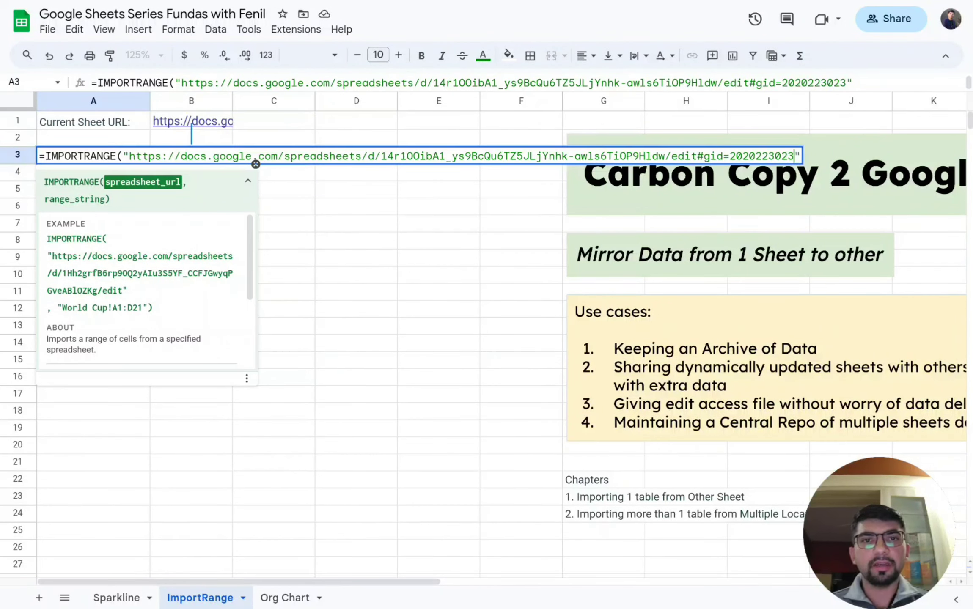
key(Right)
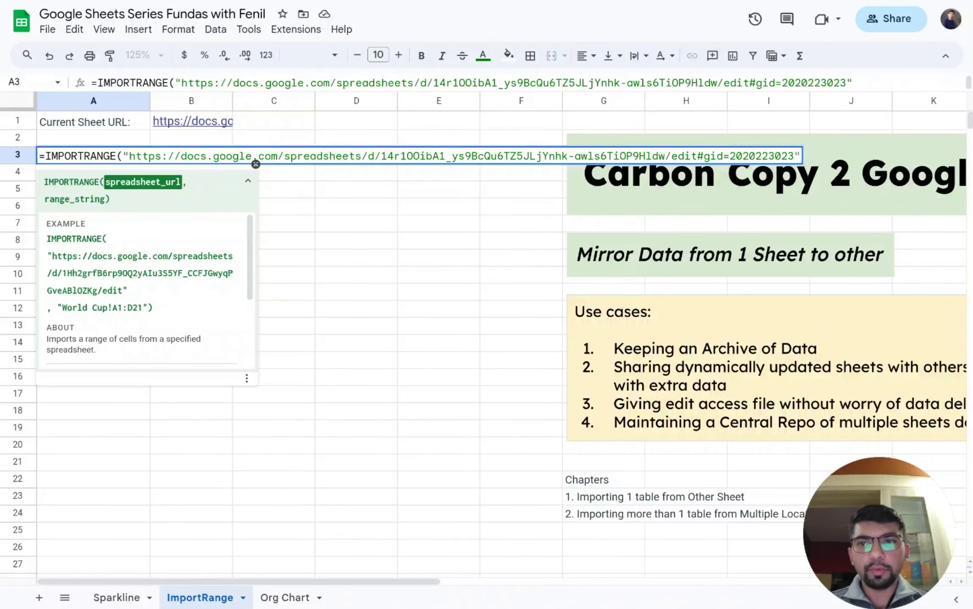
text(,)
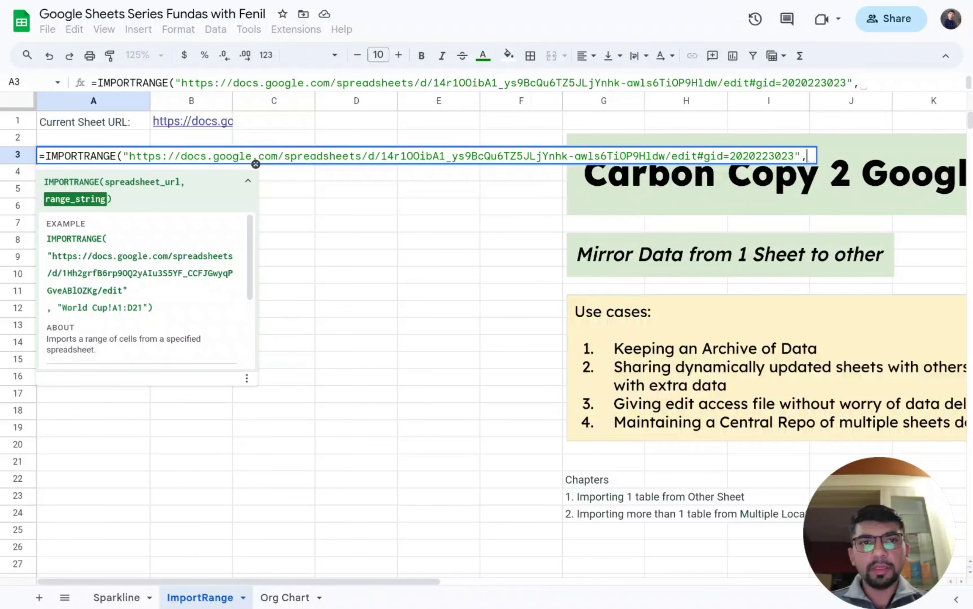
Step: Add the task progress table Sparkline!A9:F14 as the formula's range argument
click(102, 601)
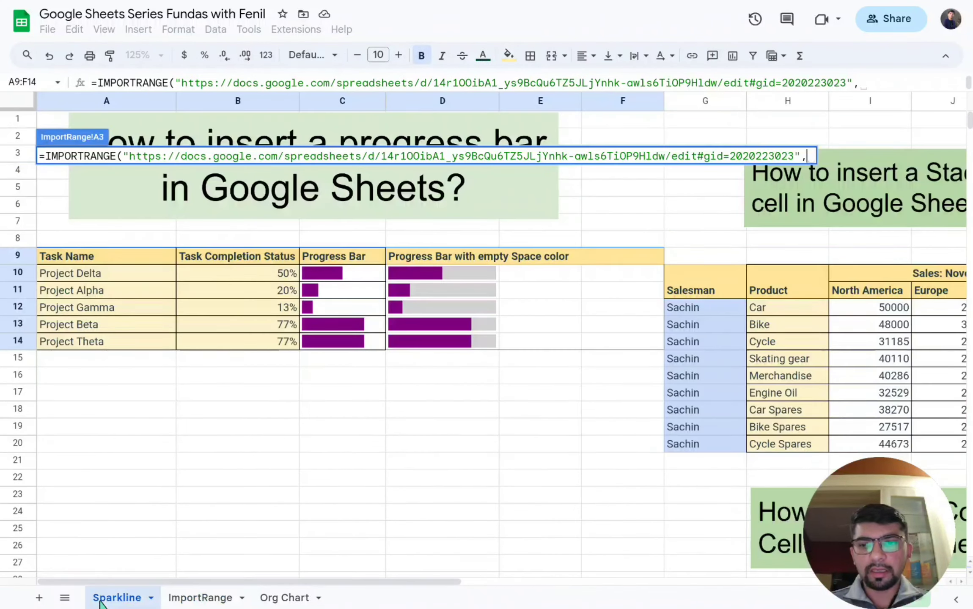
drag(68, 257, 70, 275)
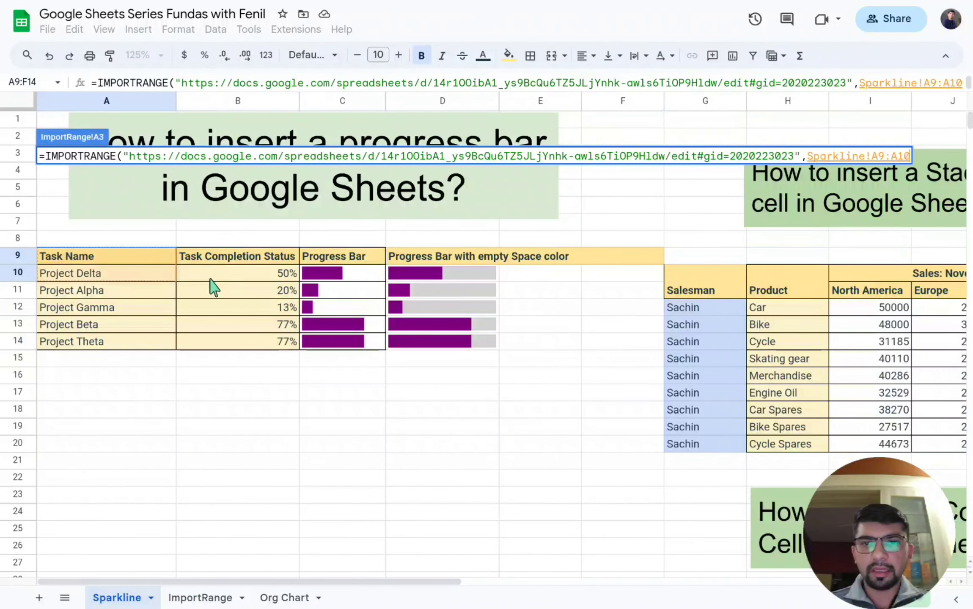
drag(214, 287, 433, 346)
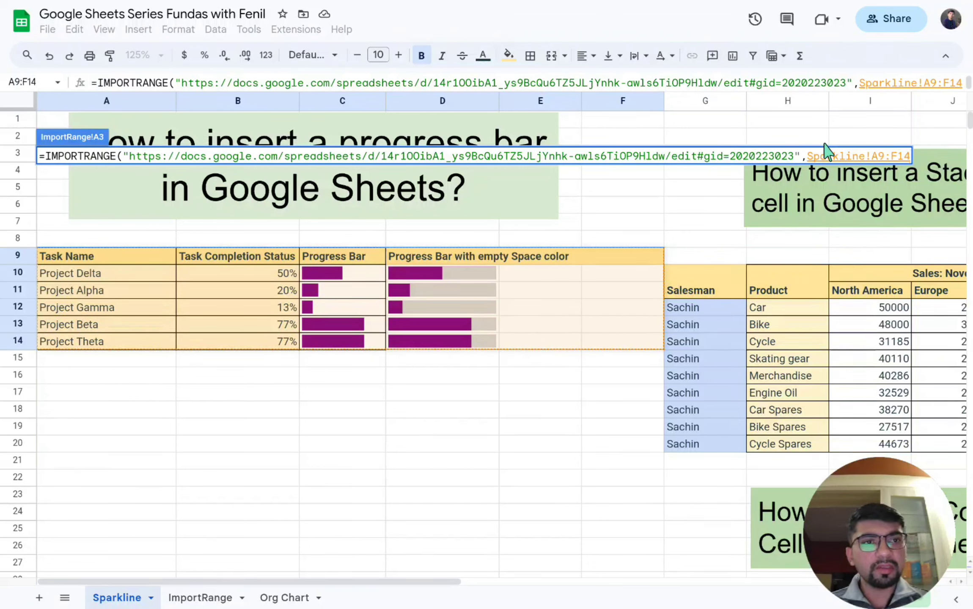
Step: Enclose the Sparkline!A9:F14 range in quotation marks, close the IMPORTRANGE formula's parenthesis and enter it in A3
text(",)
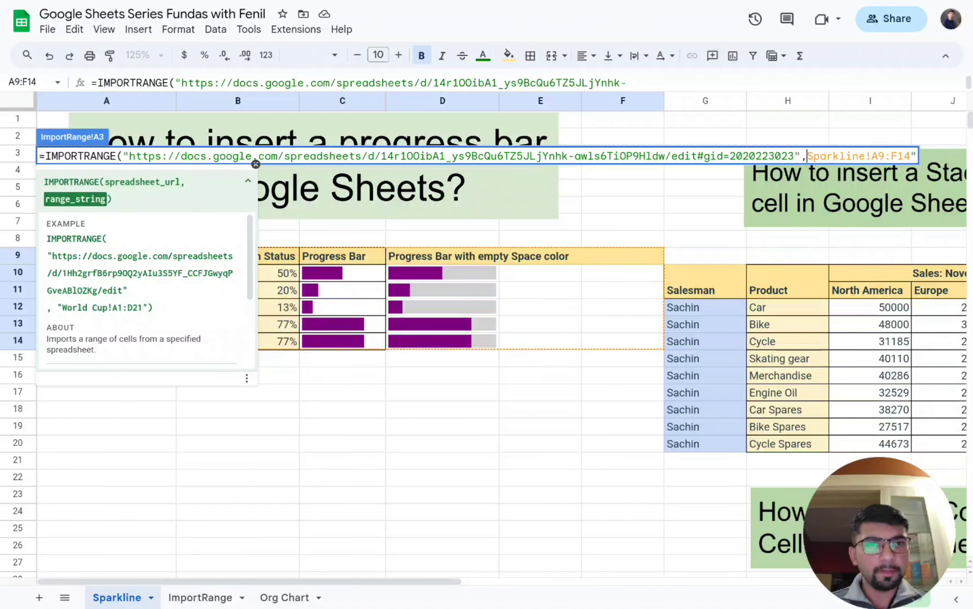
text(")
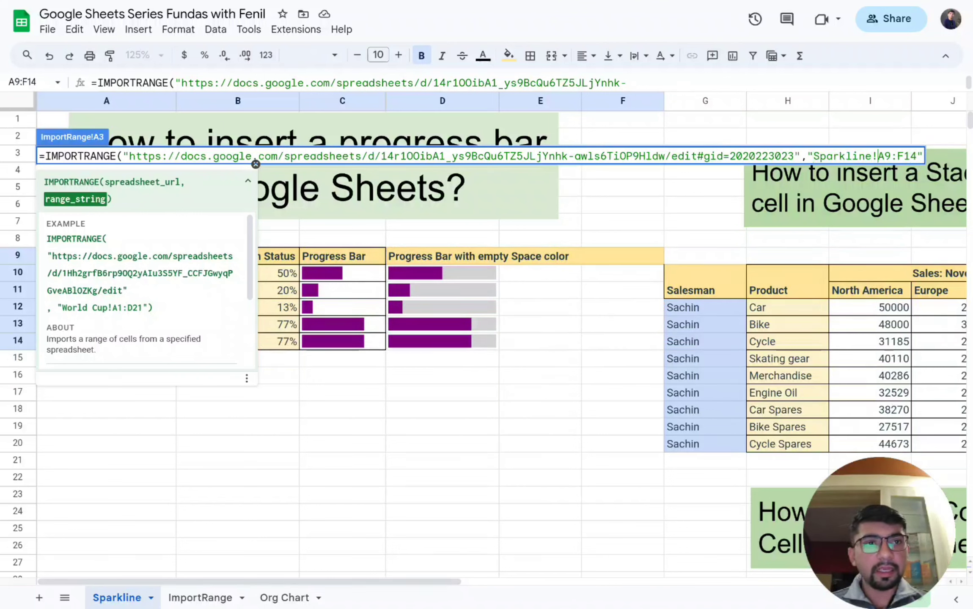
click(892, 157)
key(Right)
key(Right)
key(Right)
key(Right)
key(Right)
text())
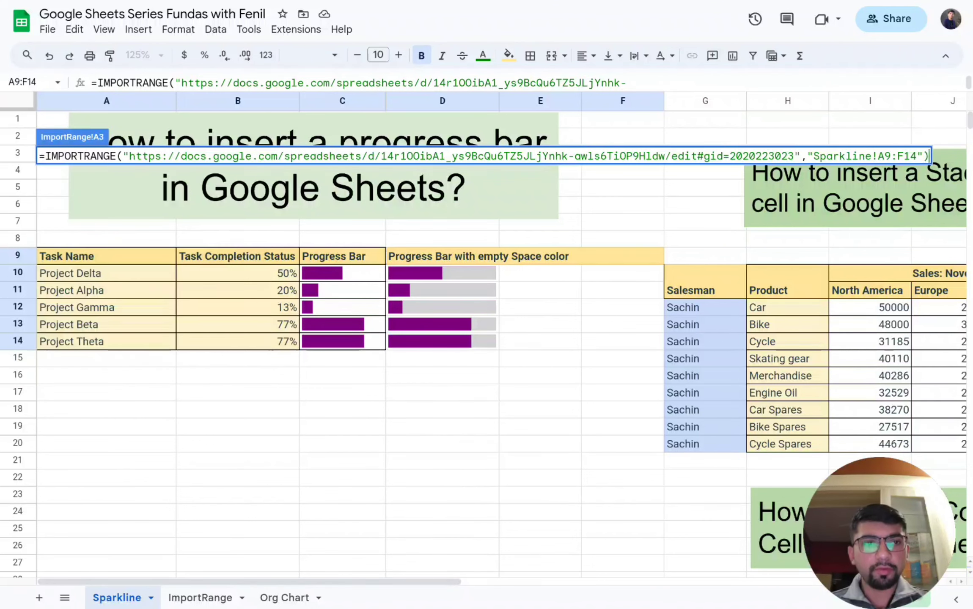
key(Return)
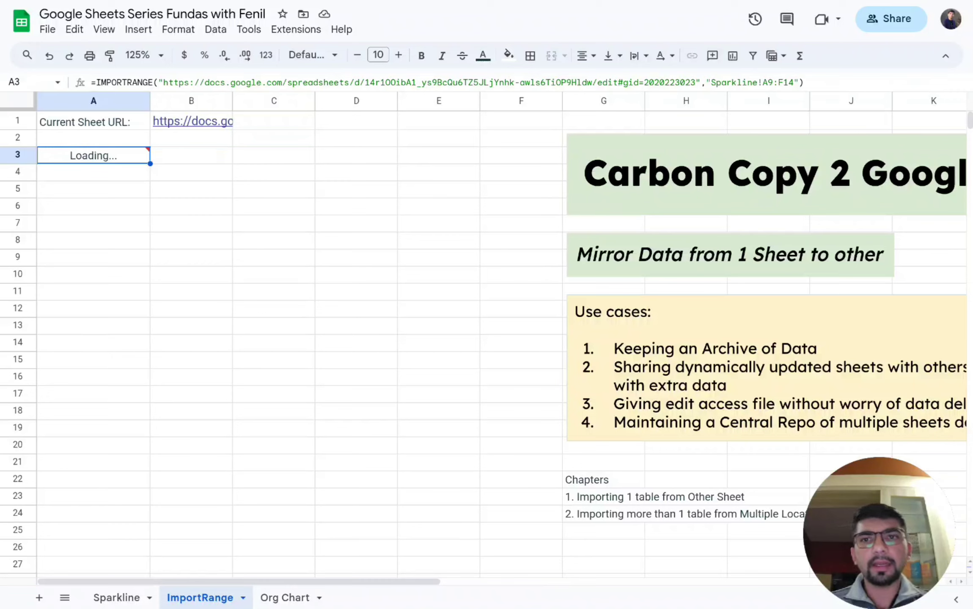
Step: Review the second chapter on importing multiple tables, and examine the November sales table's salesman, product and region columns on the Sparkline sheet
scroll(608, 338, down, 2)
drag(608, 425, 877, 428)
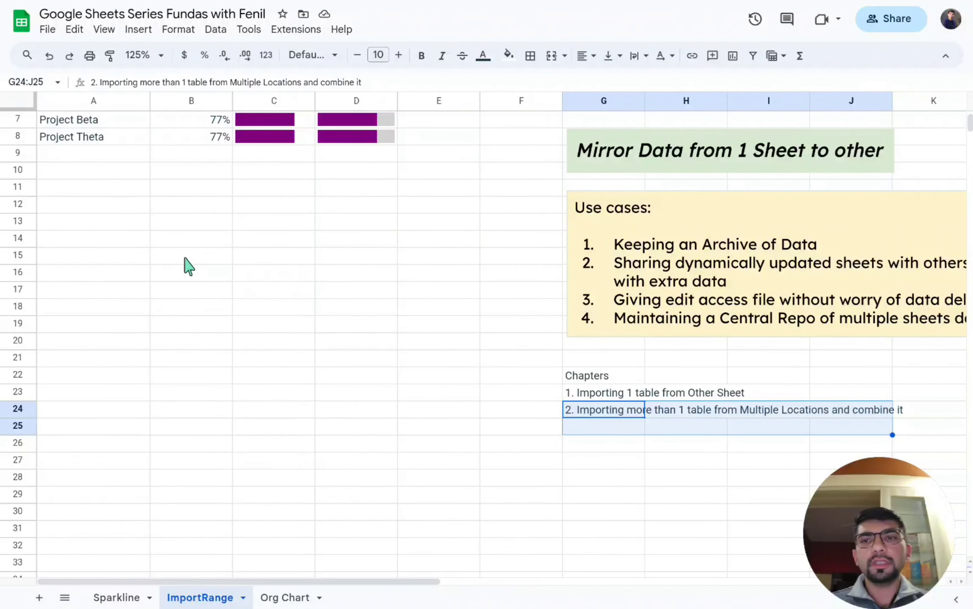
click(127, 598)
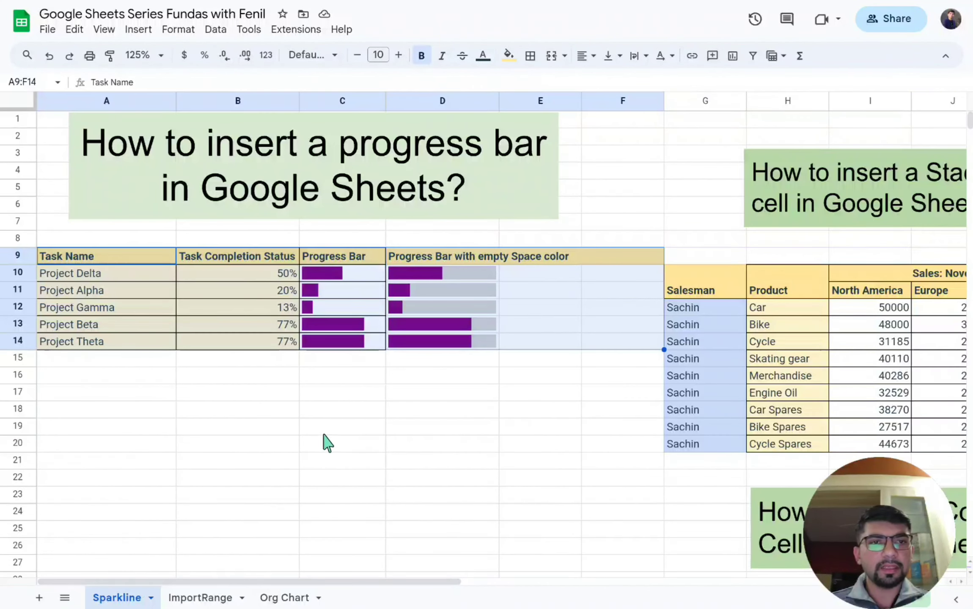
scroll(452, 356, down, 3)
scroll(452, 355, right, 5)
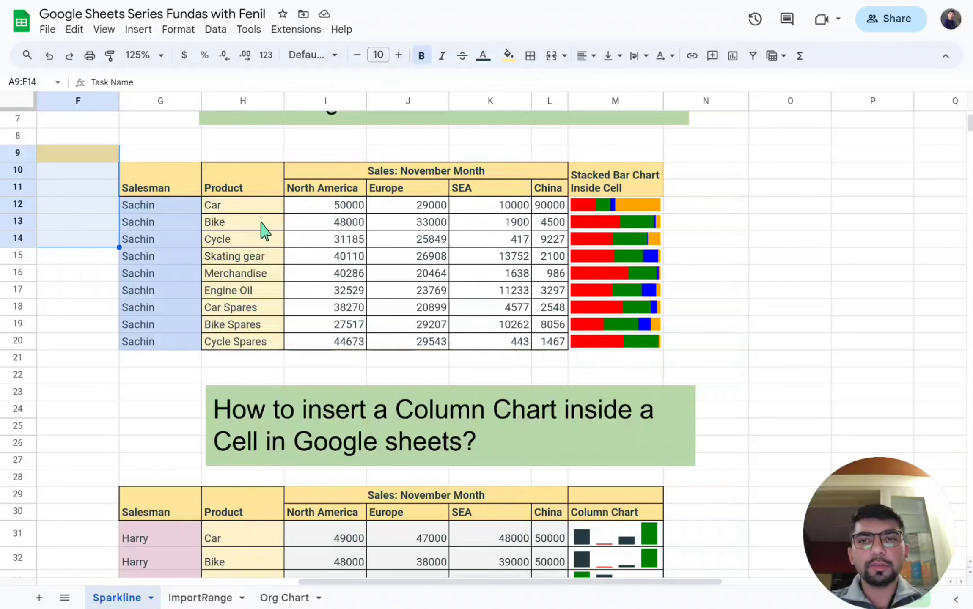
click(268, 210)
shift+click(267, 344)
drag(243, 182, 551, 341)
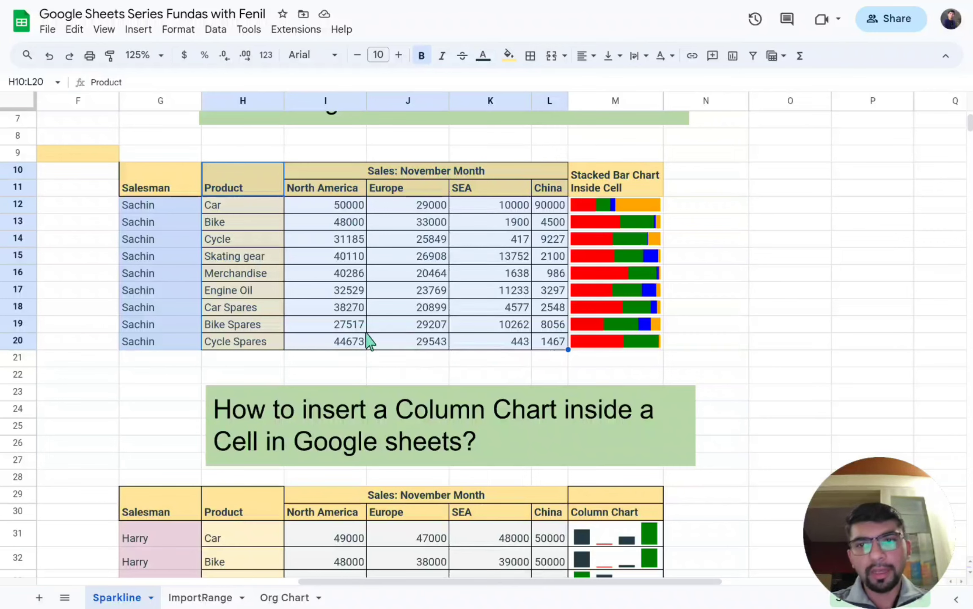
drag(139, 185, 380, 348)
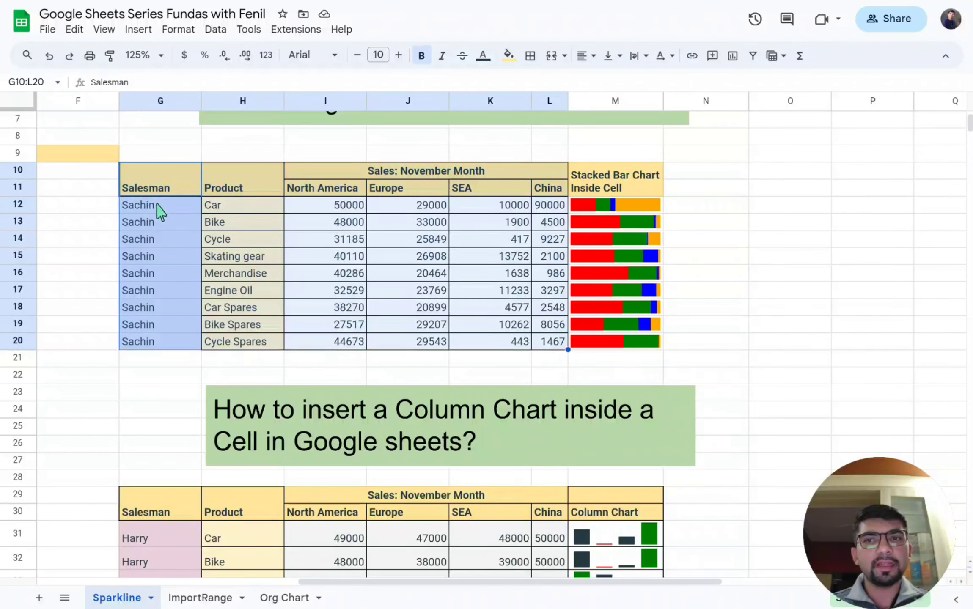
drag(160, 211, 165, 348)
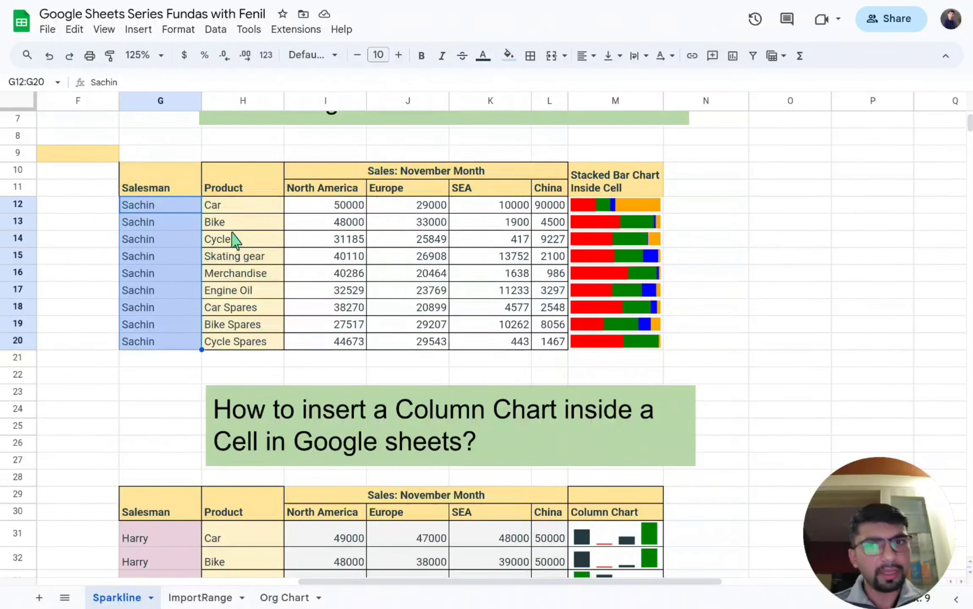
drag(250, 190, 463, 327)
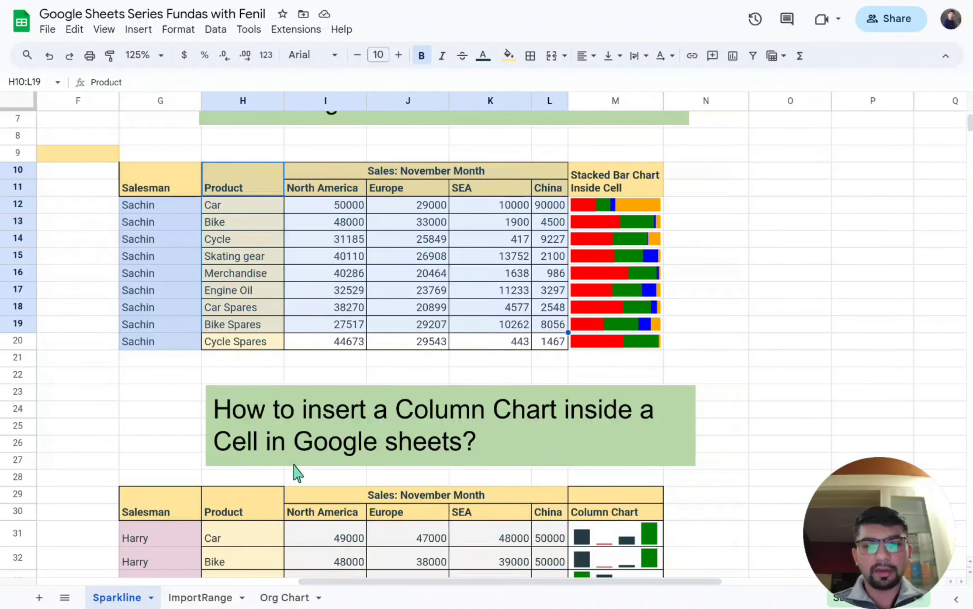
Step: Select cell A13 on the ImportRange sheet for the combined table formula
click(216, 597)
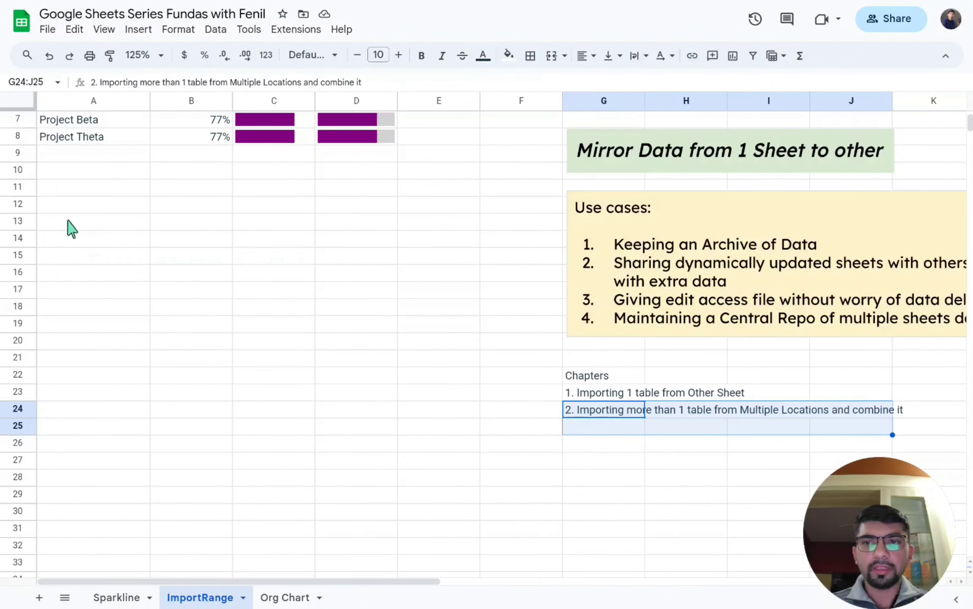
click(71, 229)
text(=)
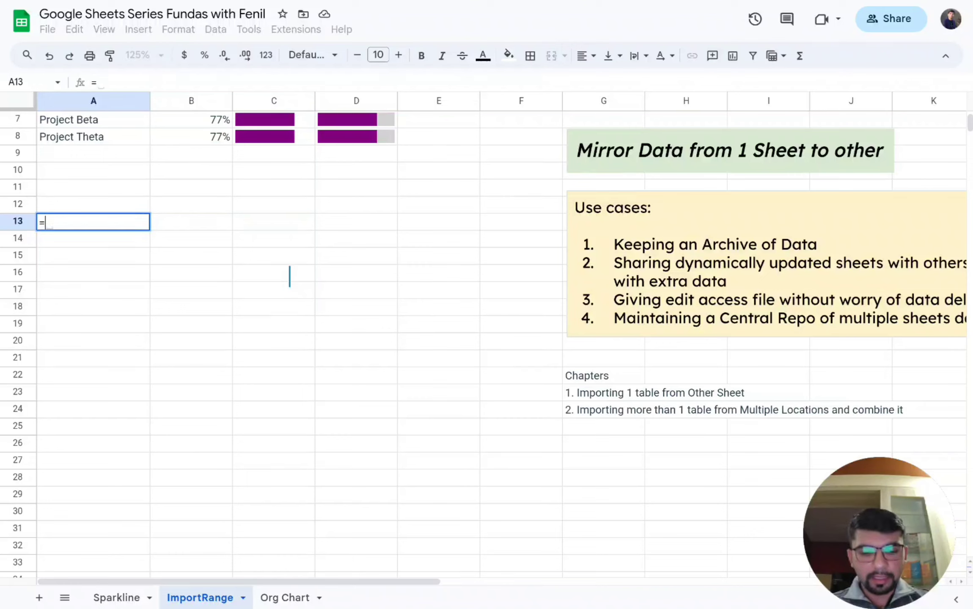
text(impor)
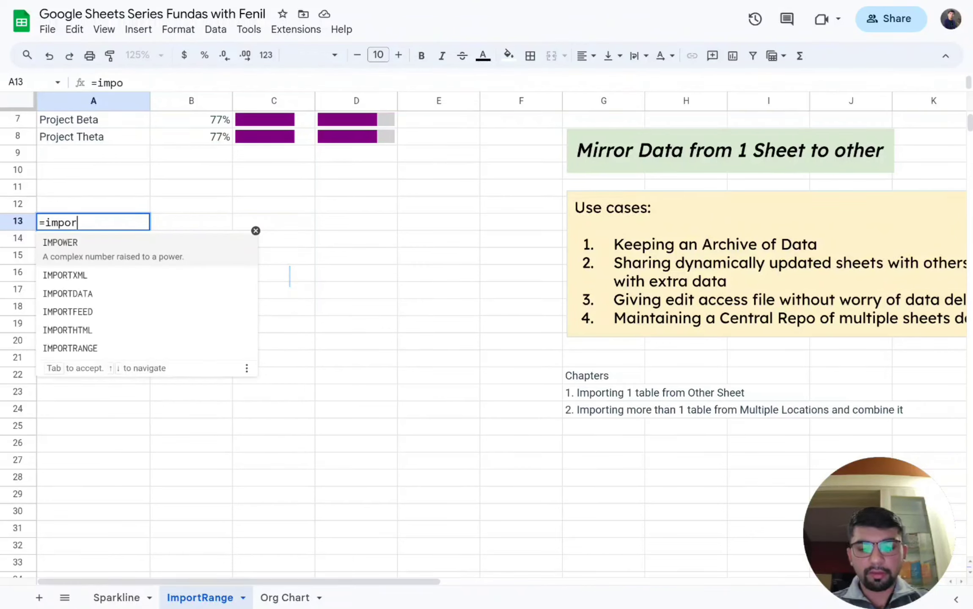
text(t)
key(Down)
key(Down)
key(Down)
key(Down)
key(Tab)
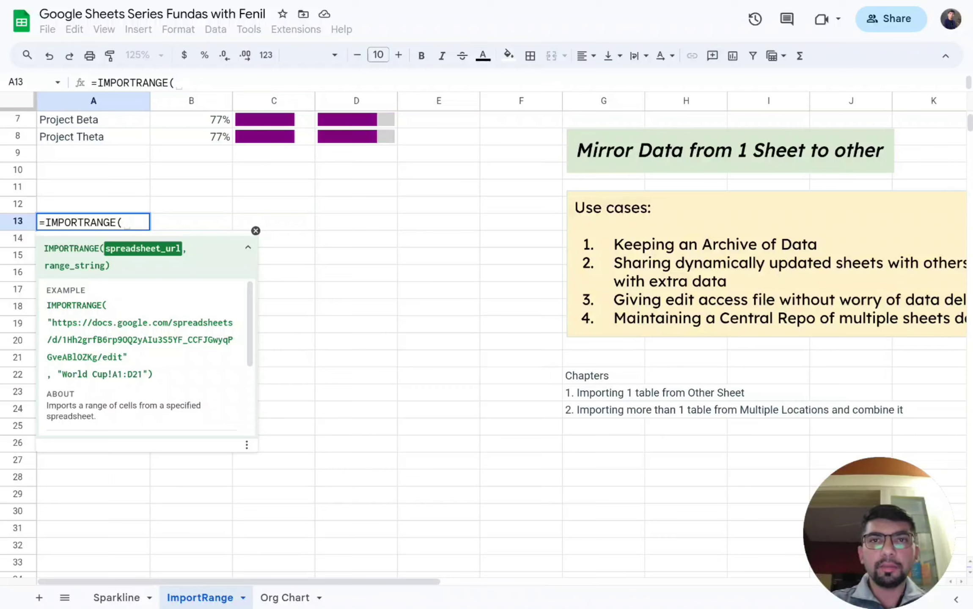
key(BackSpace)
key(BackSpace)
key(BackSpace)
key(BackSpace)
key(BackSpace)
key(BackSpace)
key(BackSpace)
key(BackSpace)
key(BackSpace)
key(BackSpace)
key(BackSpace)
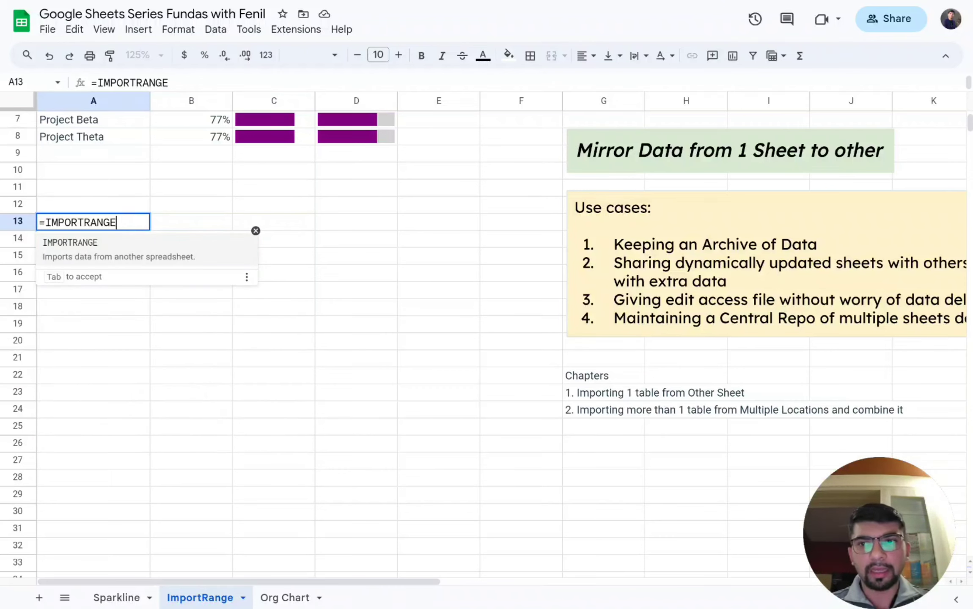
key(Escape)
text(arr)
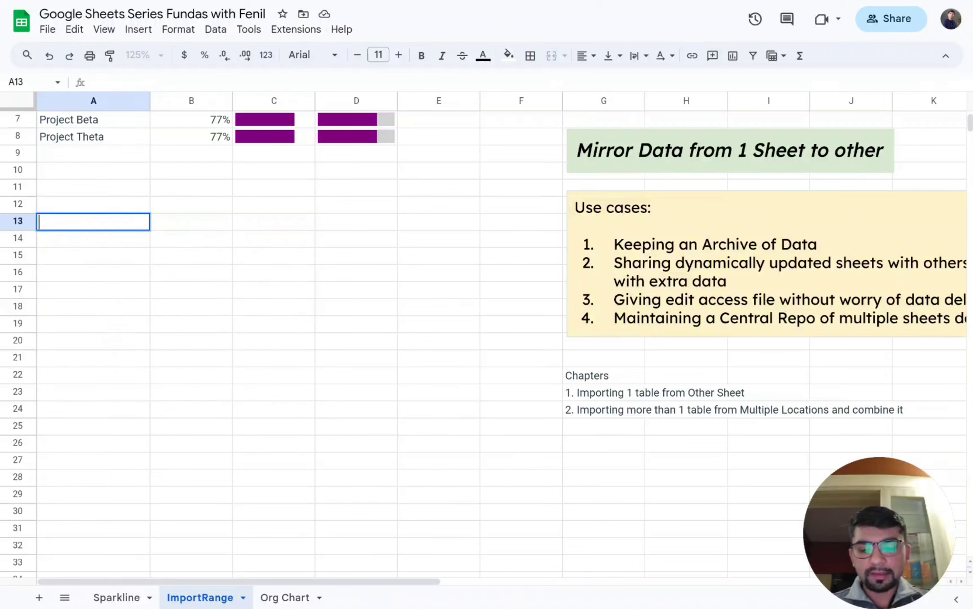
key(BackSpace)
key(BackSpace)
key(BackSpace)
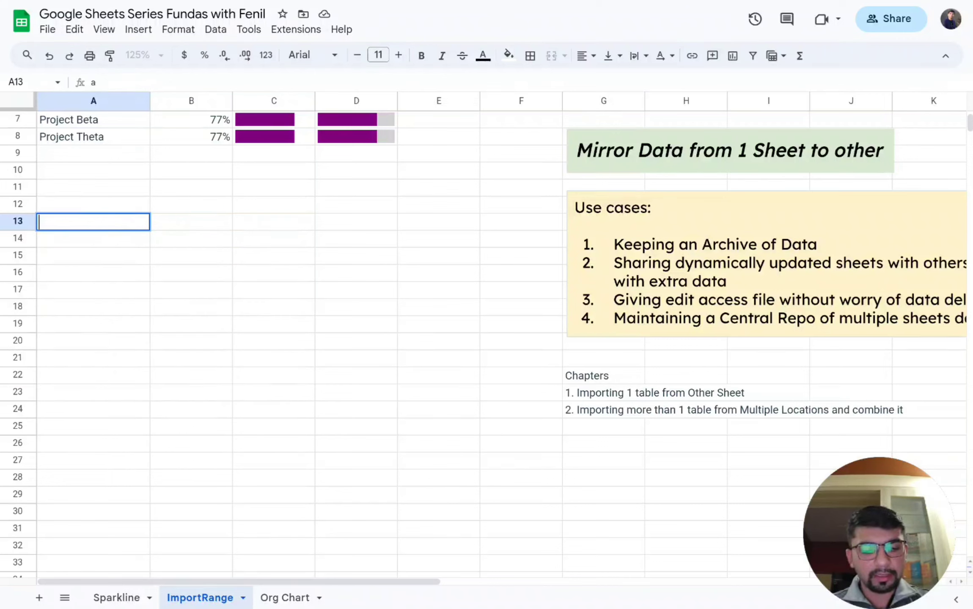
Step: Begin an ARRAYFORMULA in A13 with an opening curly brace and a nested IMPORTRANGE function
text(=array)
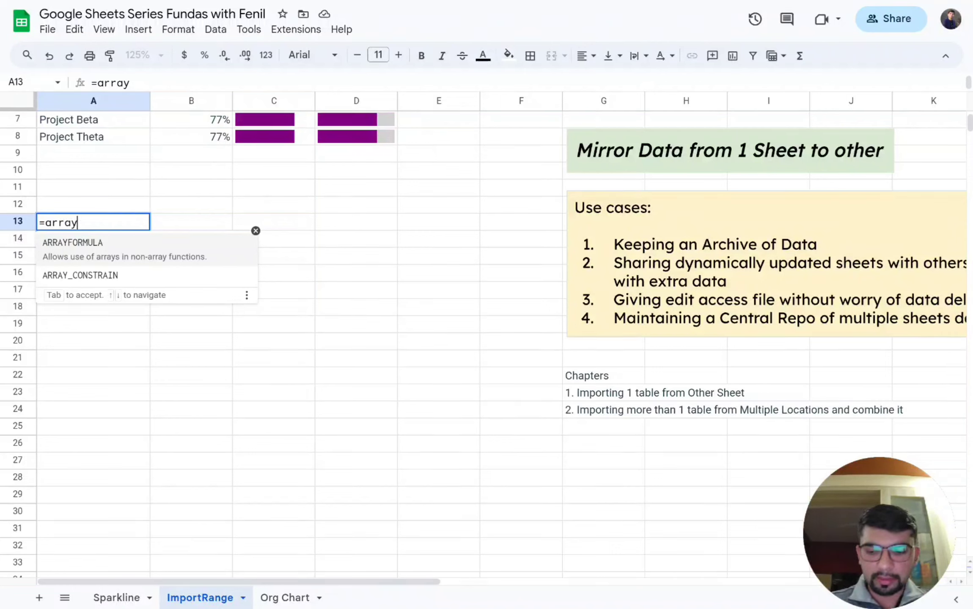
key(Tab)
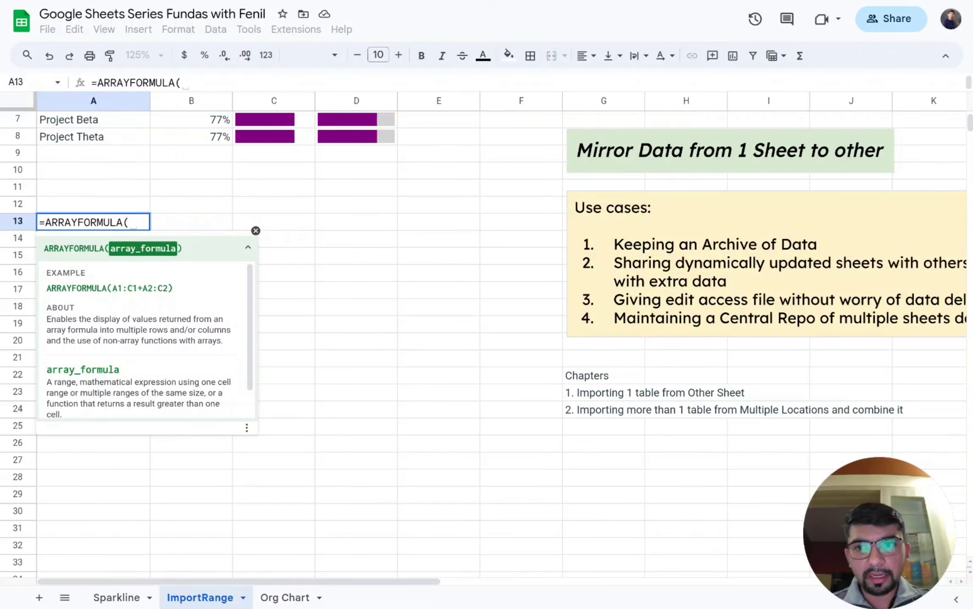
text({)
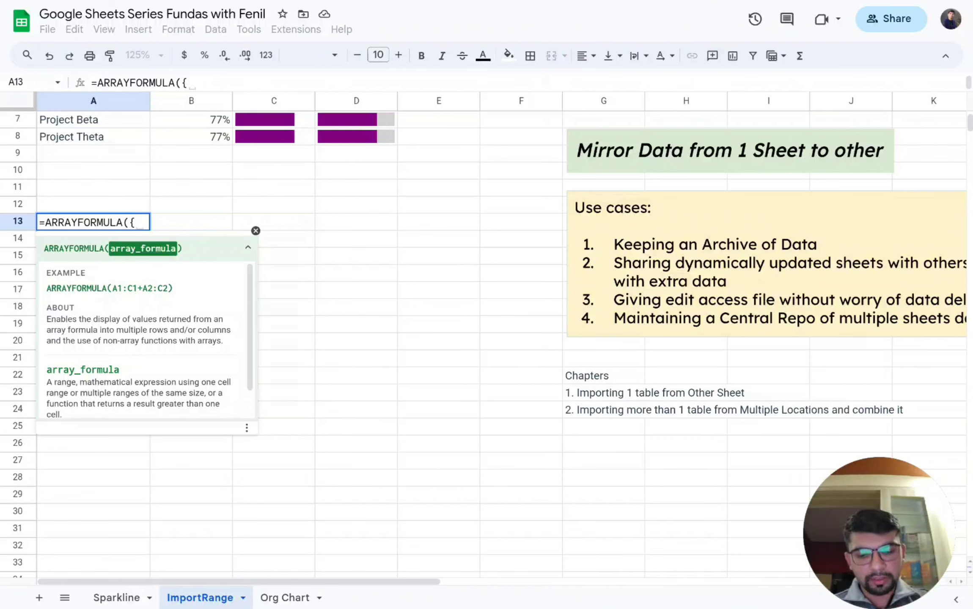
text(impor)
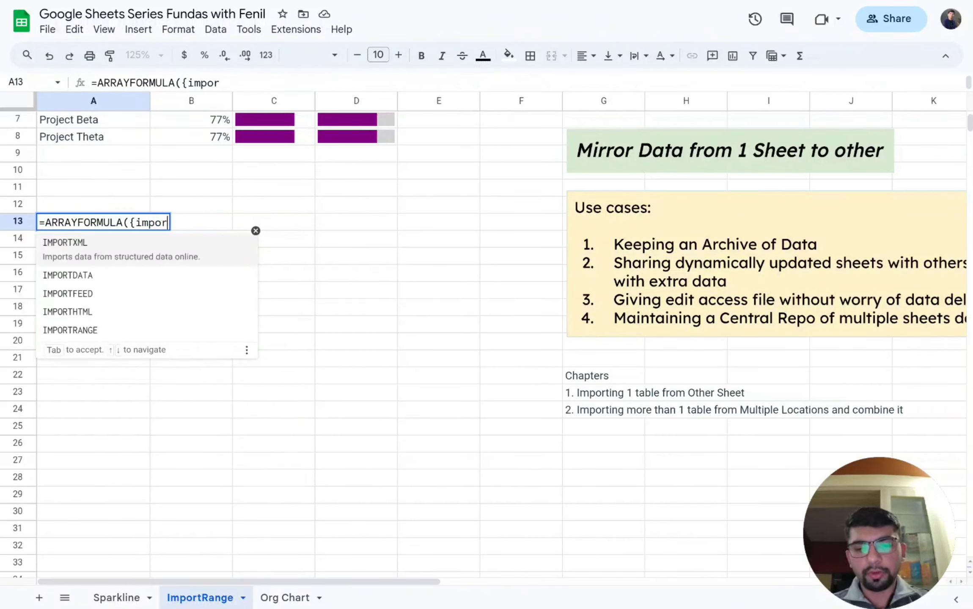
text(t)
key(Down)
key(Down)
key(Down)
key(Down)
key(Tab)
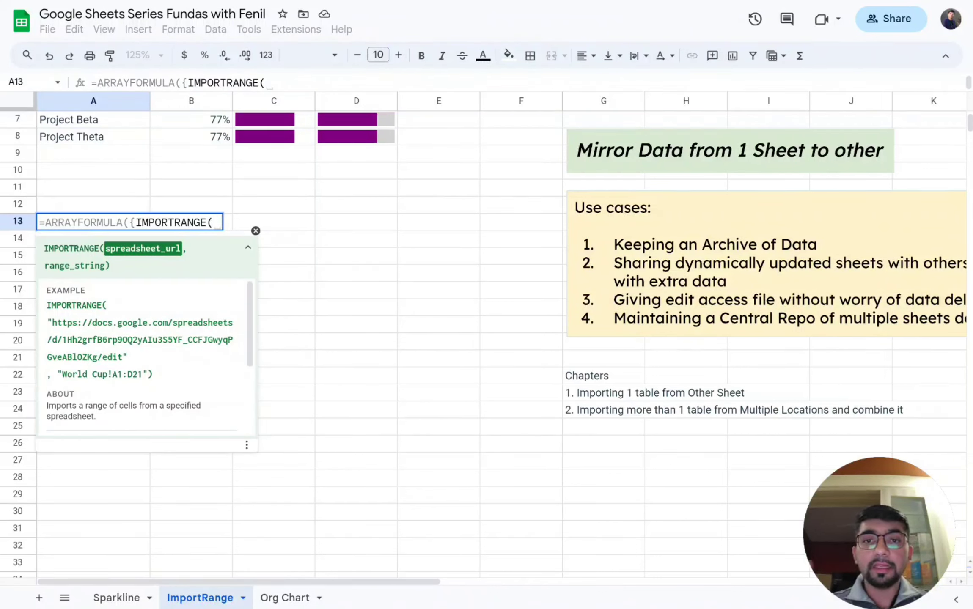
Step: Paste the copied spreadsheet URL in quotation marks as the nested IMPORTRANGE's first argument, followed by a comma
text(")
key(ctrl+v)
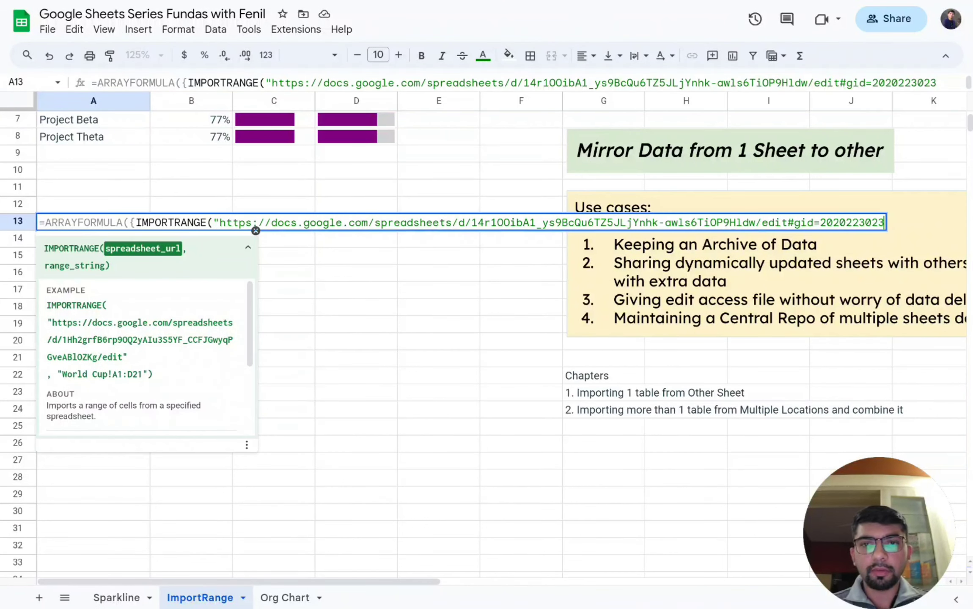
text(")
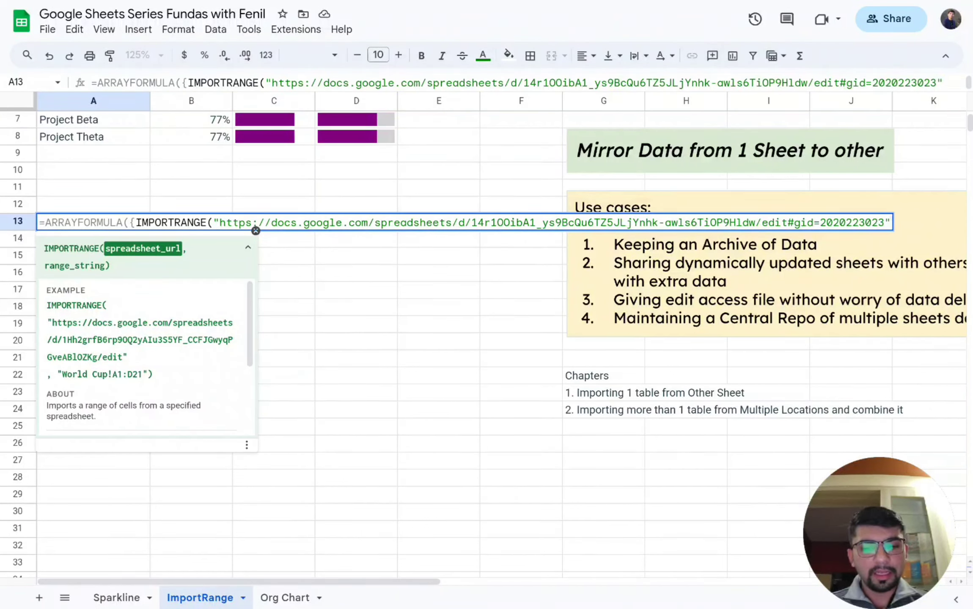
text(,)
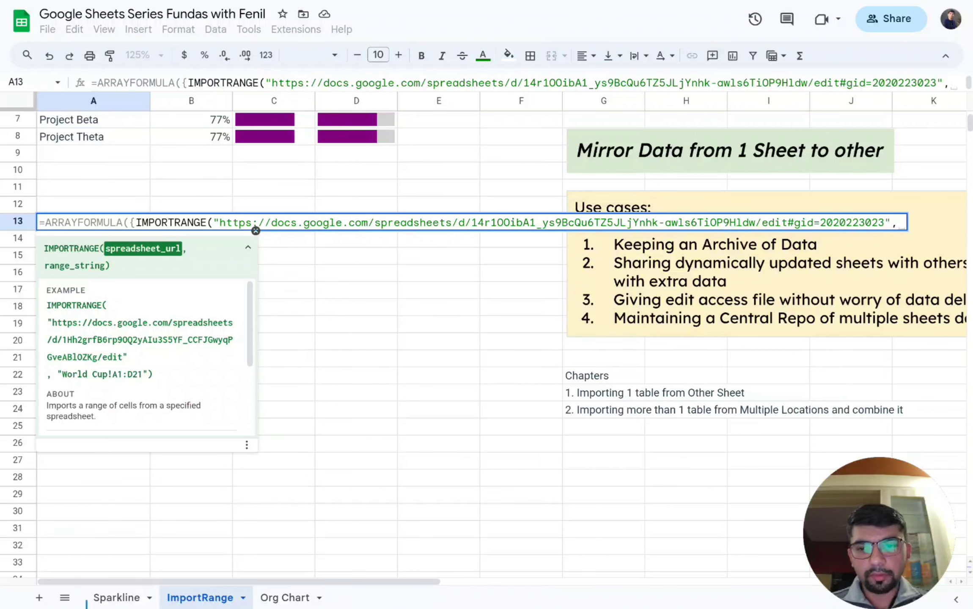
Step: Add the stacked bar chart section's sales table with its headers, Sparkline!G10:L20, as the range argument
click(119, 598)
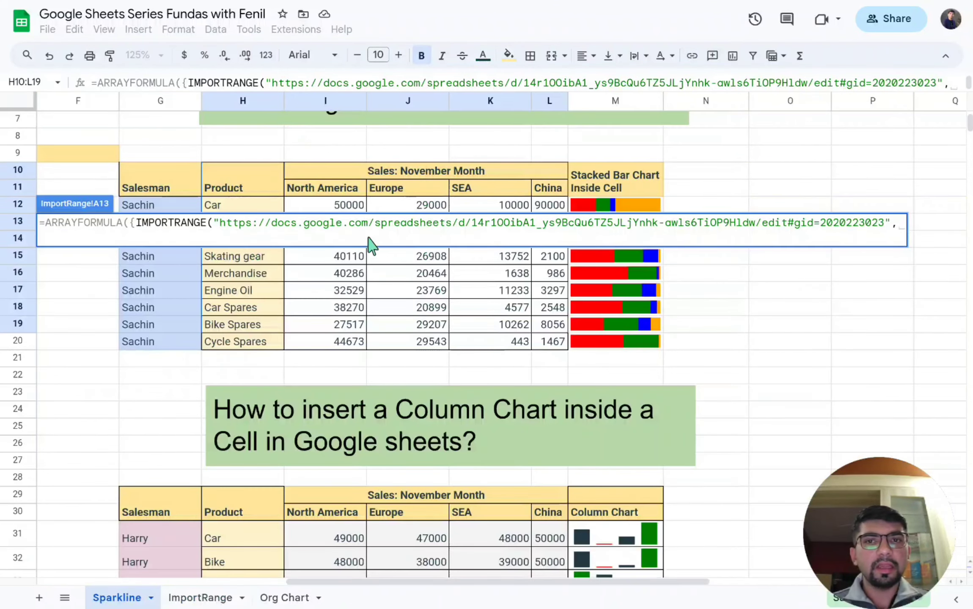
drag(155, 186, 549, 205)
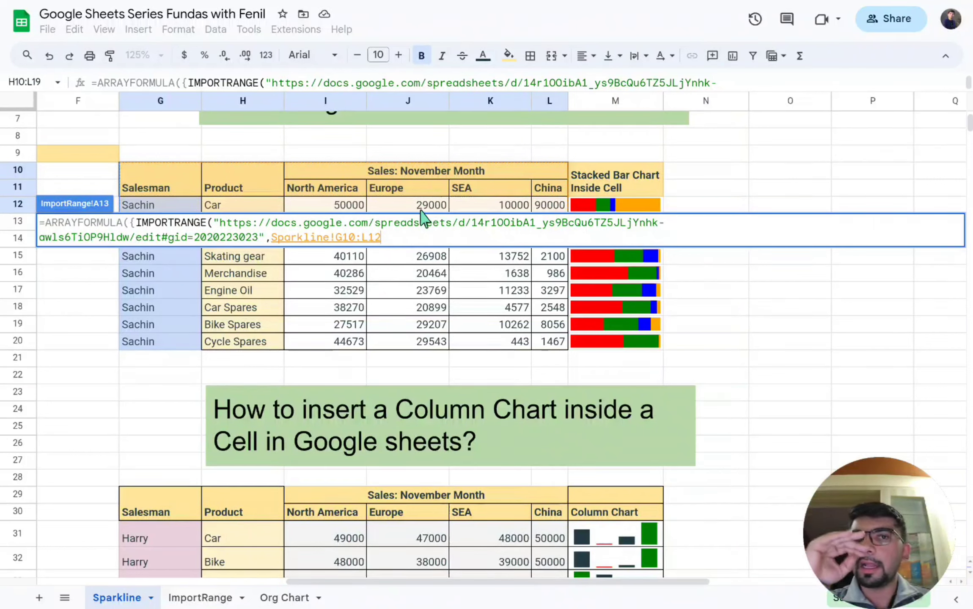
drag(424, 222, 401, 335)
Step: Enclose the Sparkline!G10:L20 range in quotation marks and close the first IMPORTRANGE's parenthesis
text(")
key(Left)
key(Left)
key(Left)
key(Left)
key(Left)
key(Left)
key(Left)
key(Left)
key(Left)
key(Left)
key(Left)
key(Left)
key(Left)
key(Left)
key(Left)
key(Left)
key(Left)
key(Left)
text(")
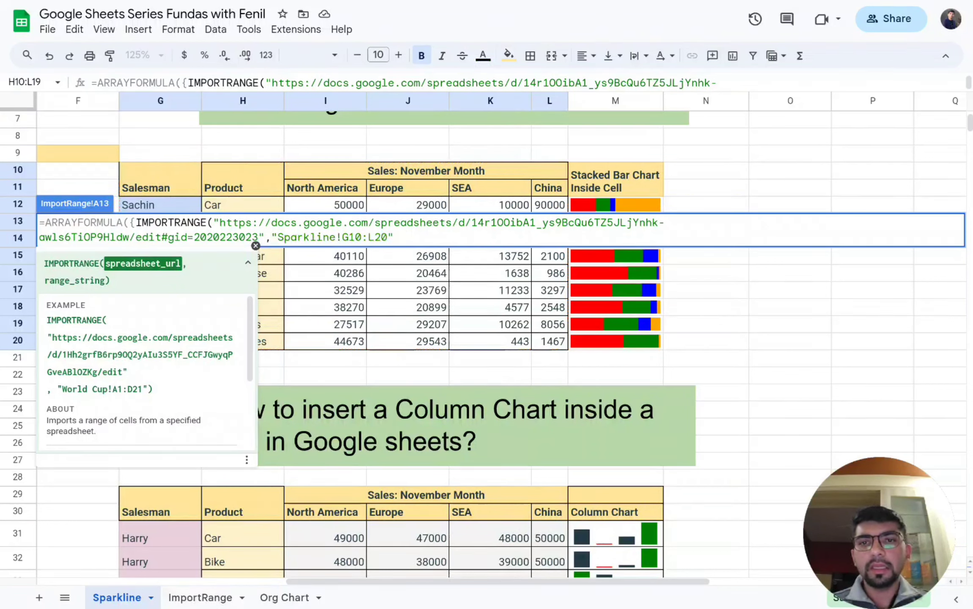
key(Right)
key(Right)
key(Right)
key(Right)
key(Right)
key(Right)
key(Right)
key(Right)
key(Right)
key(Right)
key(Right)
key(Right)
key(Right)
key(Right)
key(Right)
key(Right)
key(Right)
key(Right)
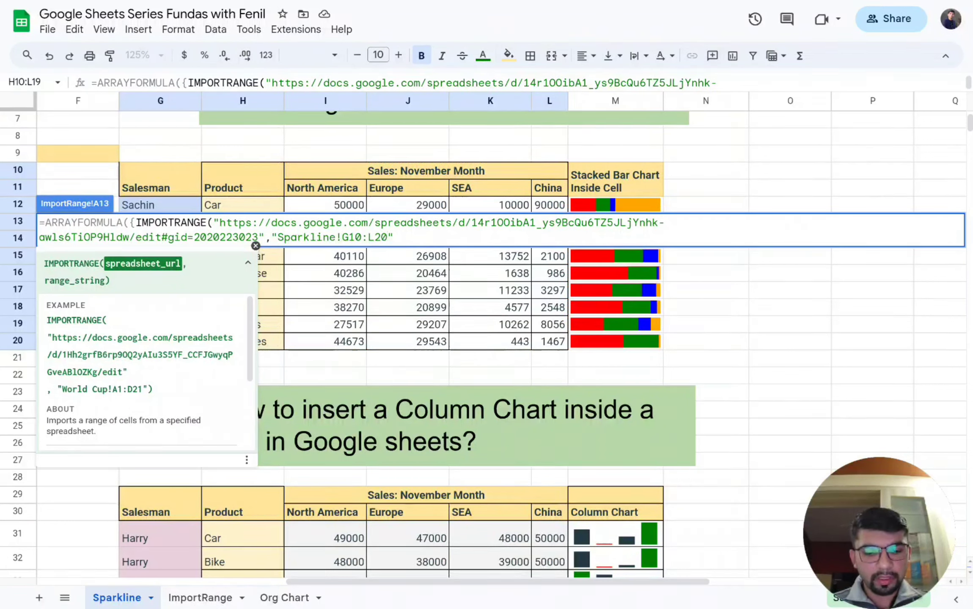
text())
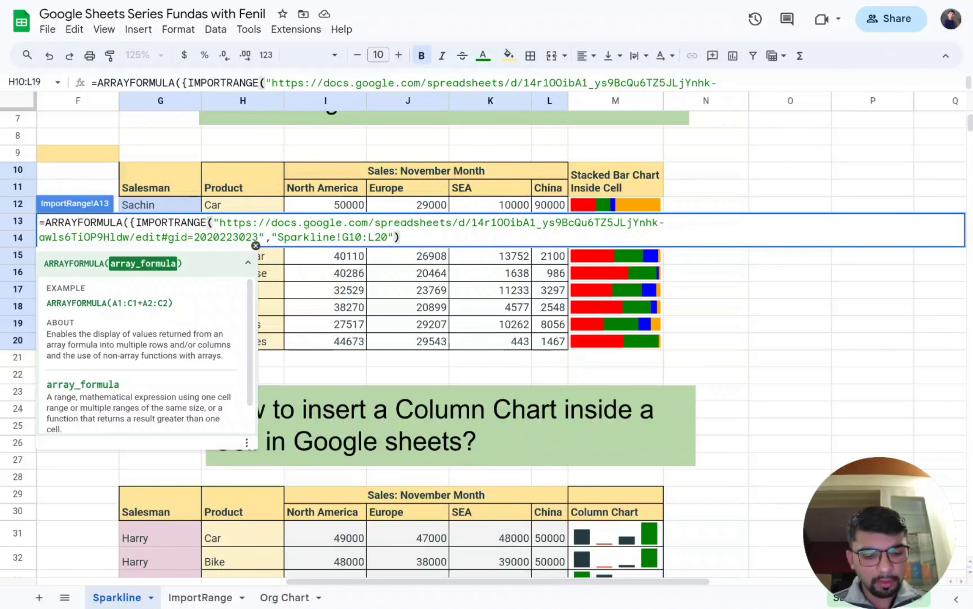
Step: Add a semicolon and start a second IMPORTRANGE function inside the curly braces
text(;)
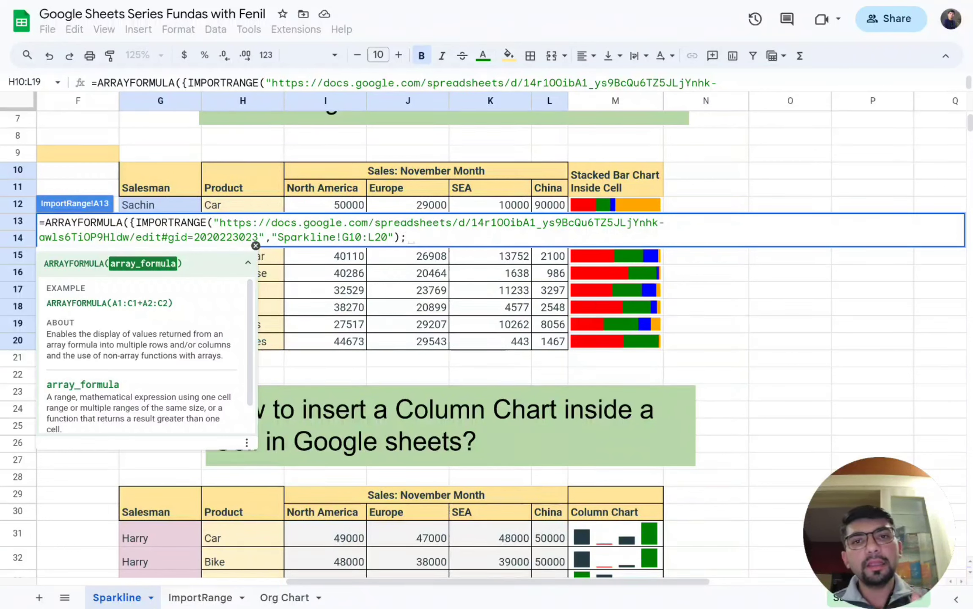
text(impo)
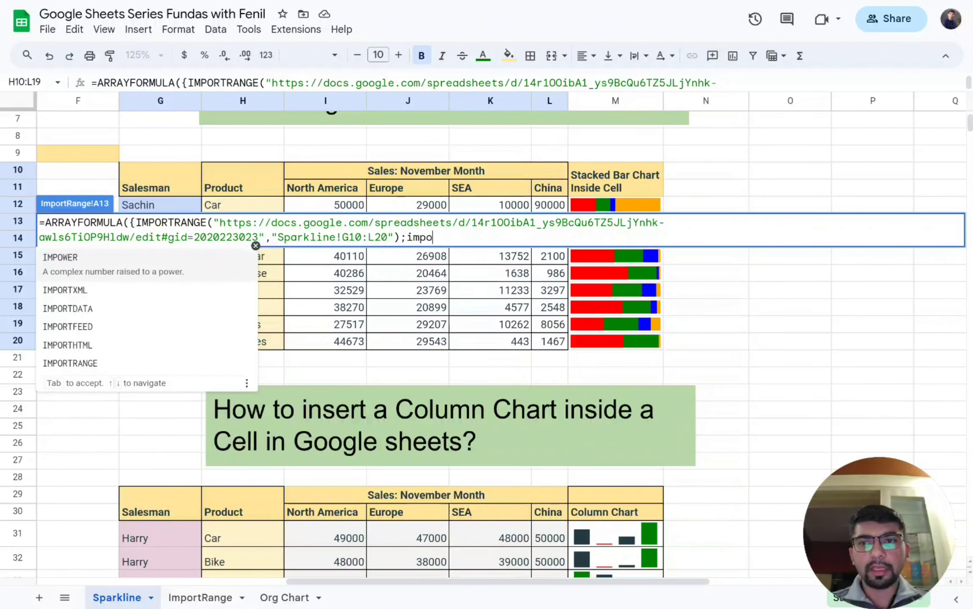
key(Down)
key(Down)
key(Down)
key(Down)
key(Down)
key(Tab)
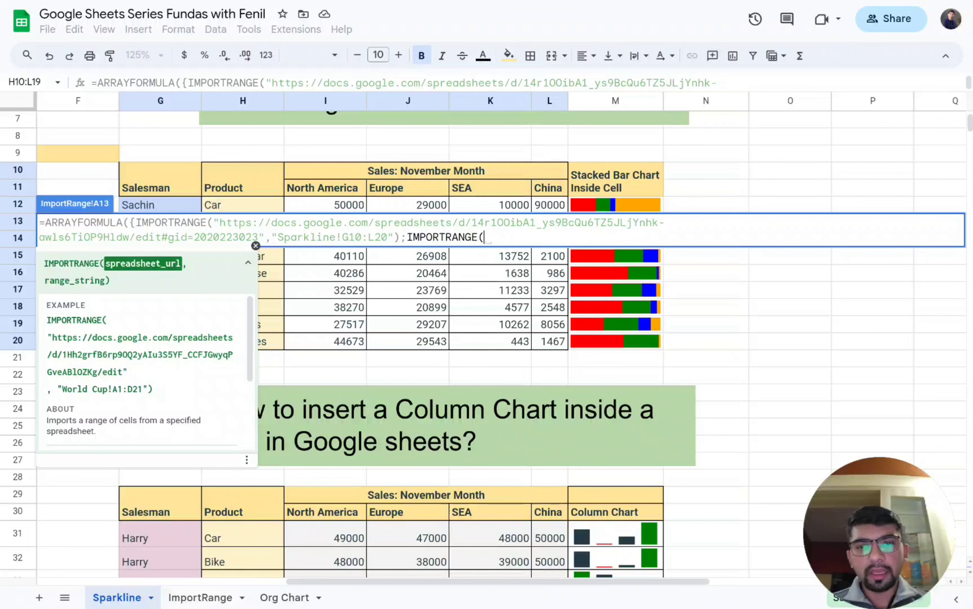
Step: Paste the spreadsheet URL in quotation marks as the second IMPORTRANGE's first argument, followed by a comma
text(")
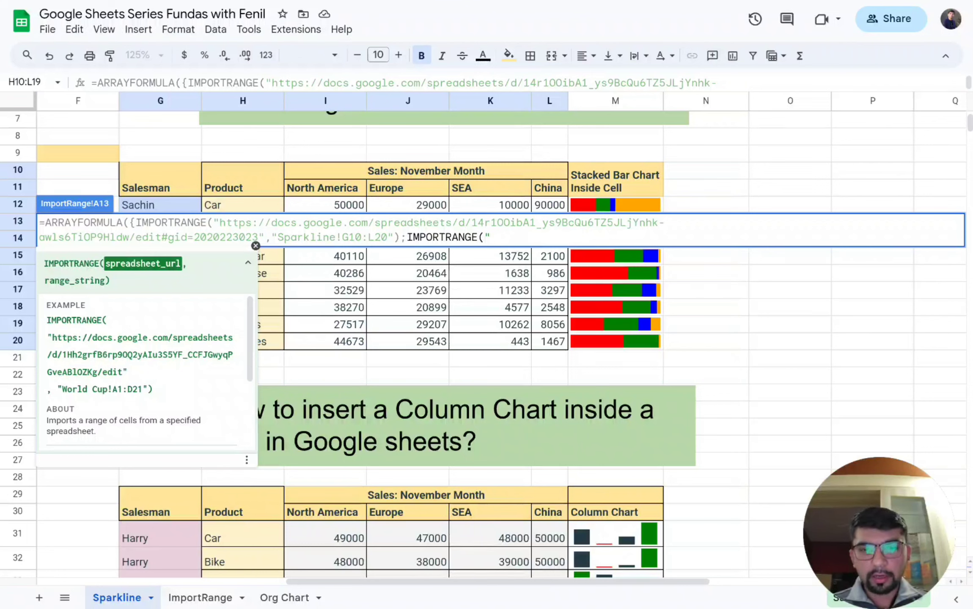
key(ctrl+v)
text(")
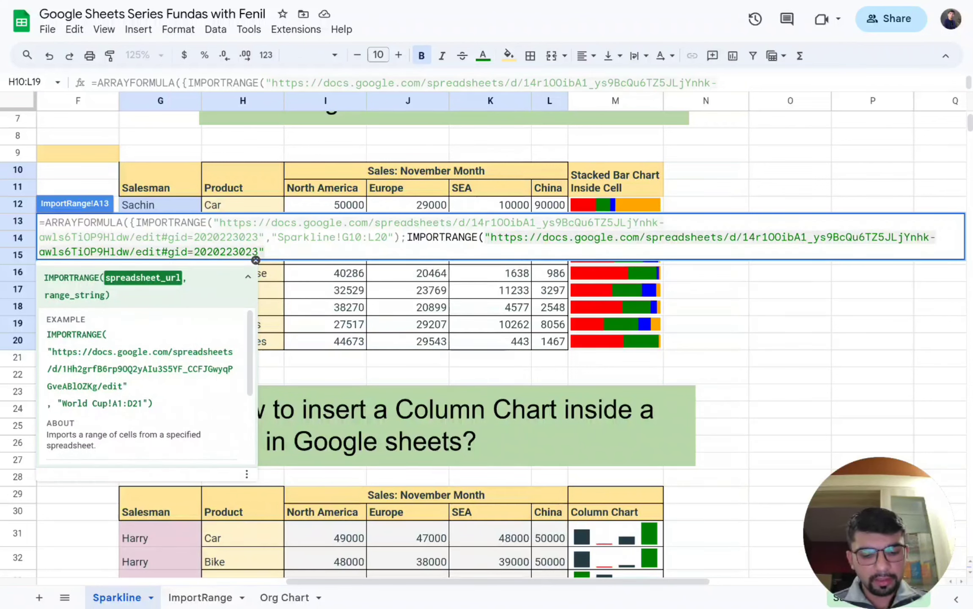
text(,)
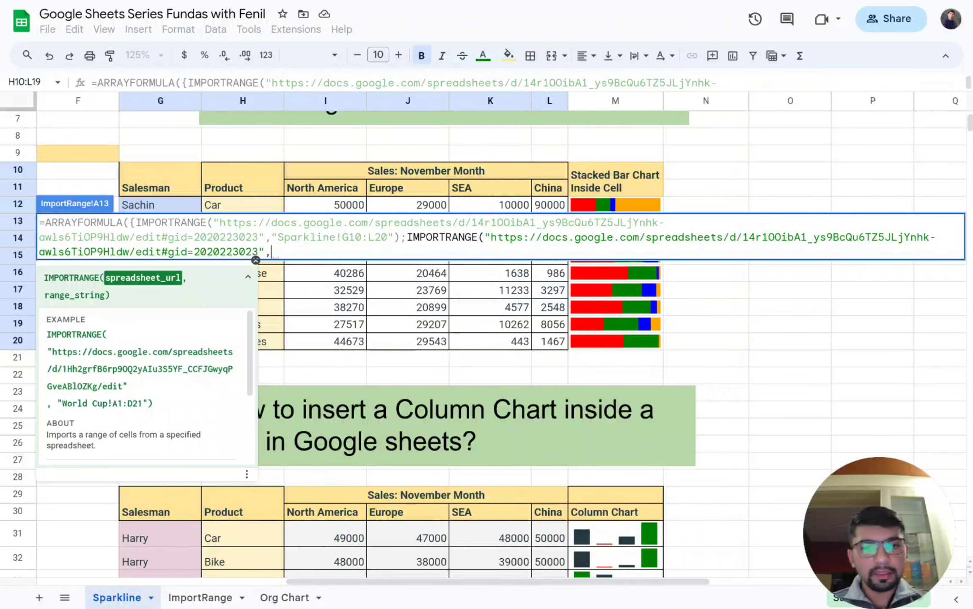
Step: Add the column chart section's sales rows without headers, Sparkline!G31:L39, as the second IMPORTRANGE's range in quotation marks
scroll(485, 413, down, 3)
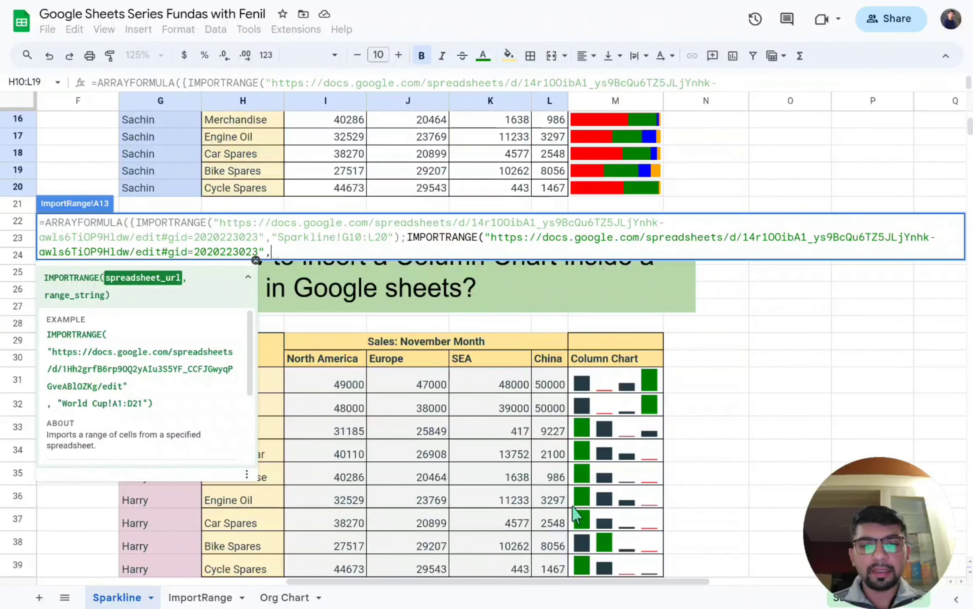
drag(531, 582, 490, 581)
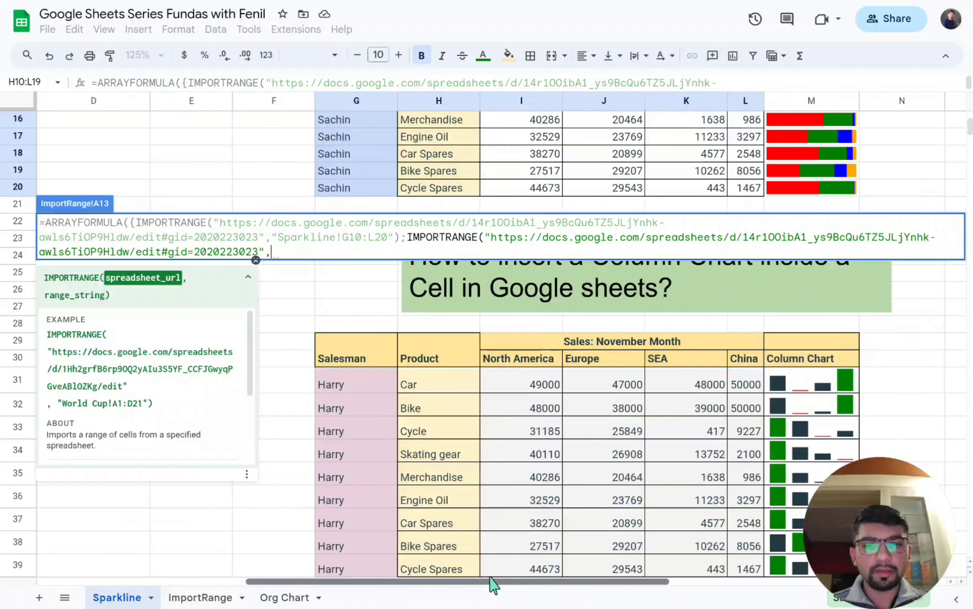
scroll(518, 559, down, 1)
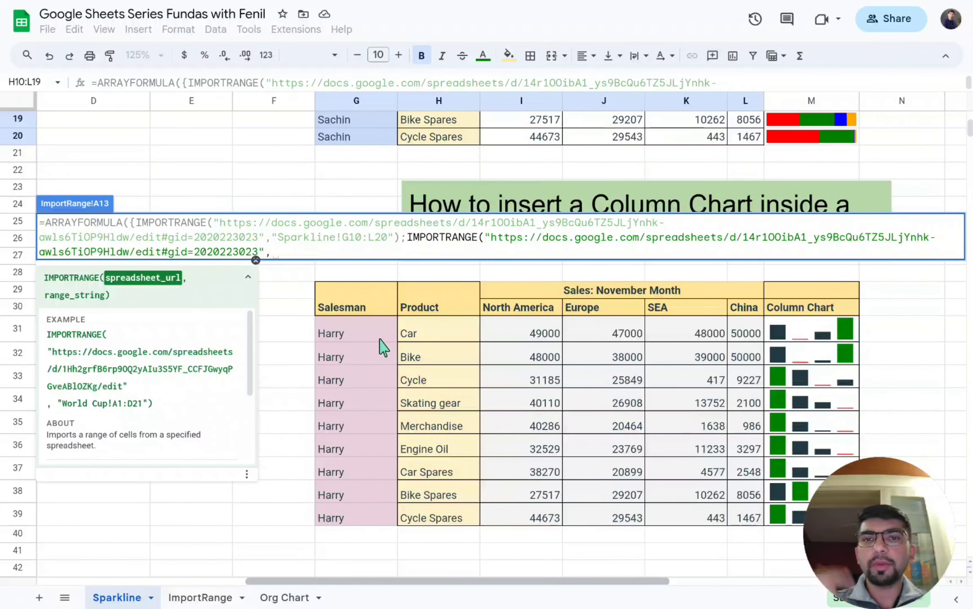
drag(364, 338, 746, 524)
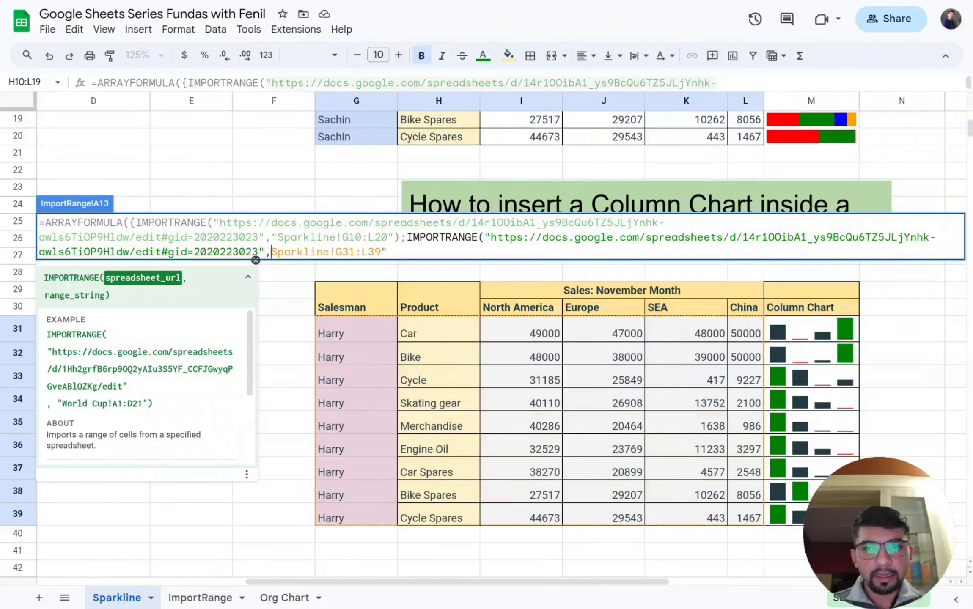
key(Left)
key(Left)
text(")
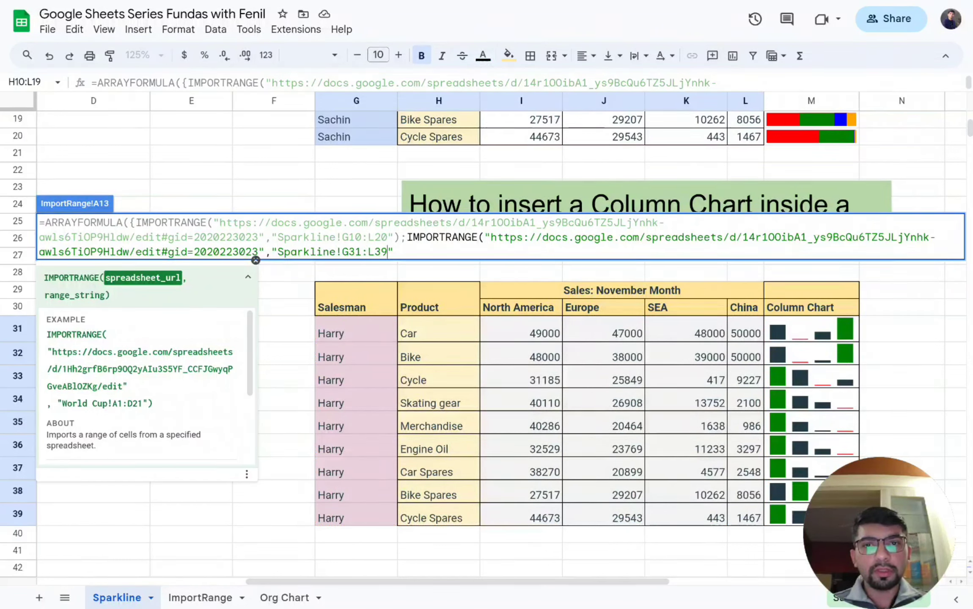
Step: Close the second IMPORTRANGE, the curly brace and the ARRAYFORMULA, and enter the combined formula in A13
key(End)
text())
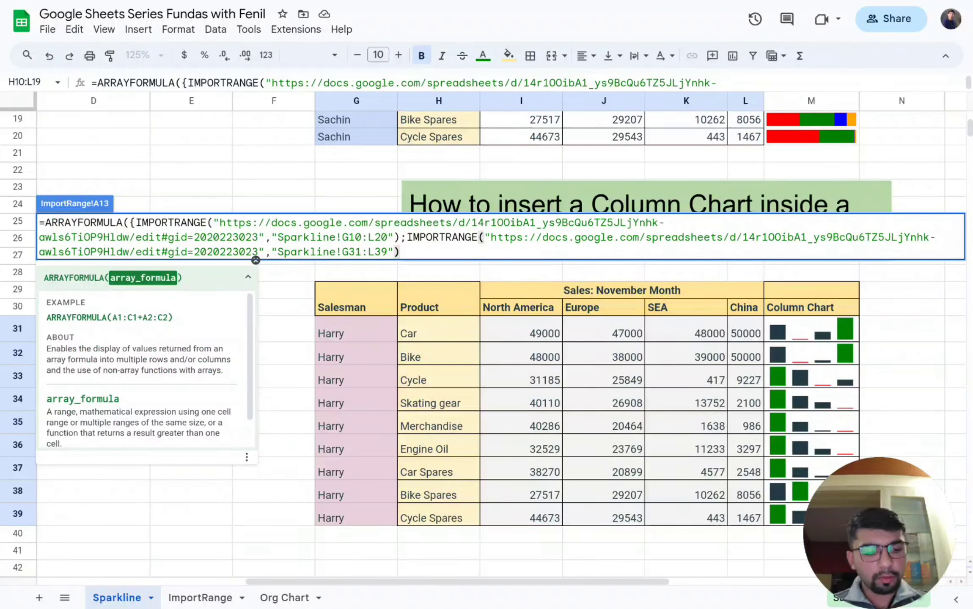
text(})
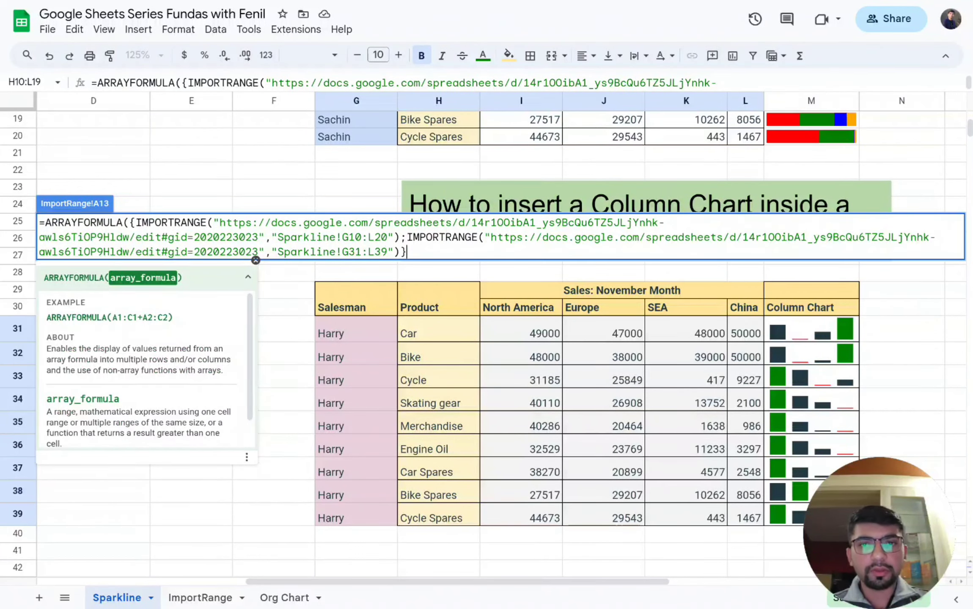
text())
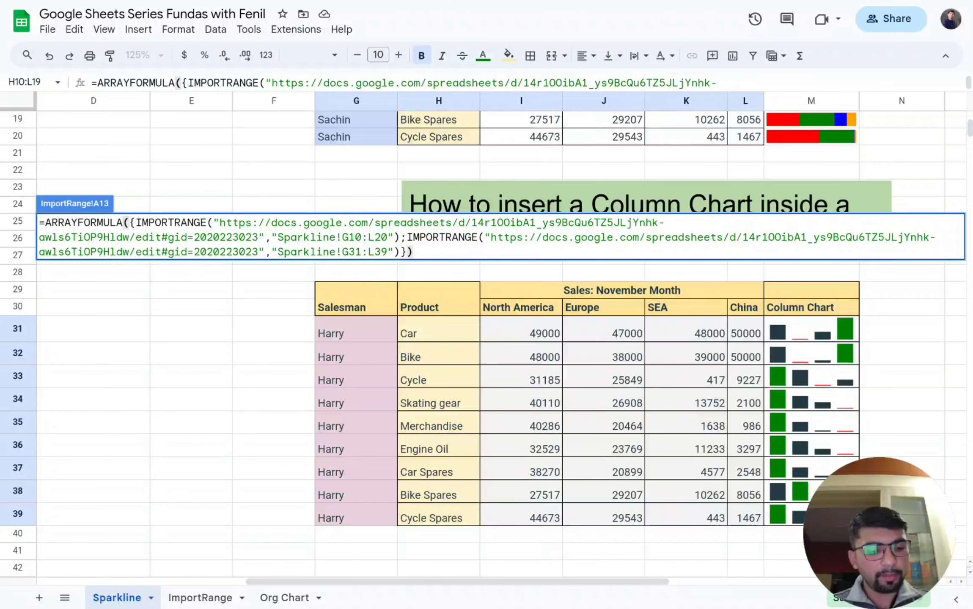
key(Return)
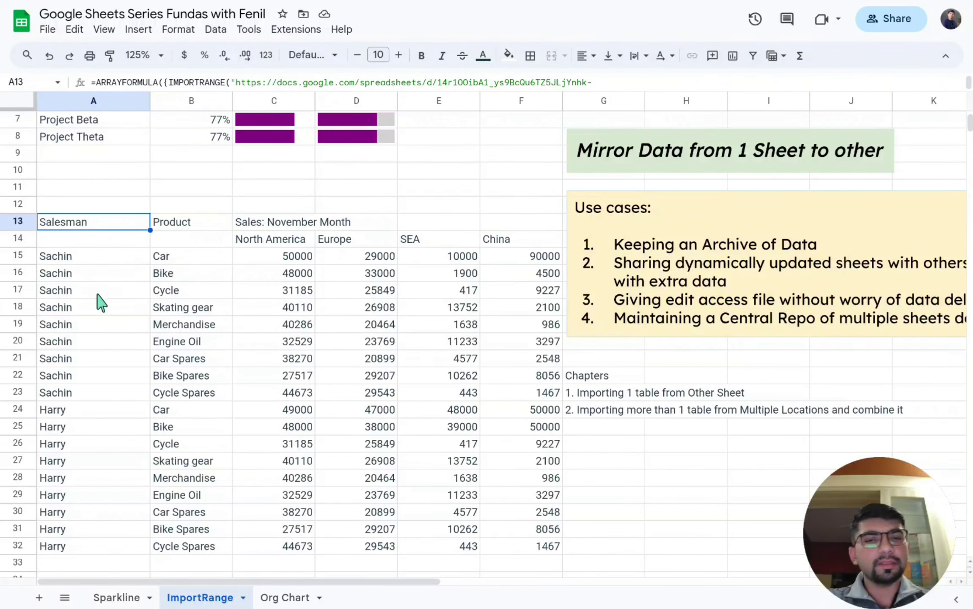
Step: Select the combined table A13:F32 to examine the rows stacked from both imported ranges
scroll(97, 300, down, 1)
drag(98, 176, 539, 483)
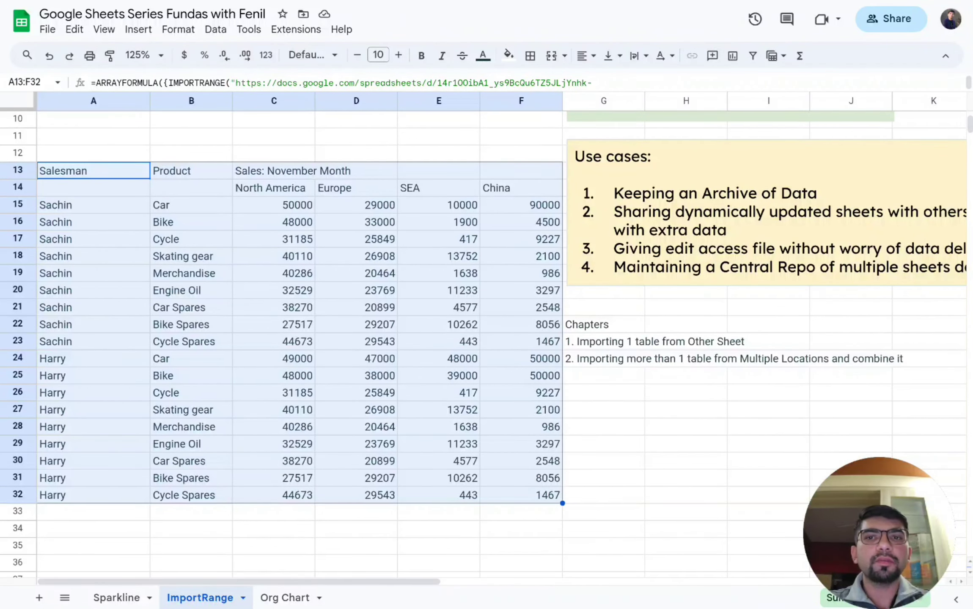
click(99, 474)
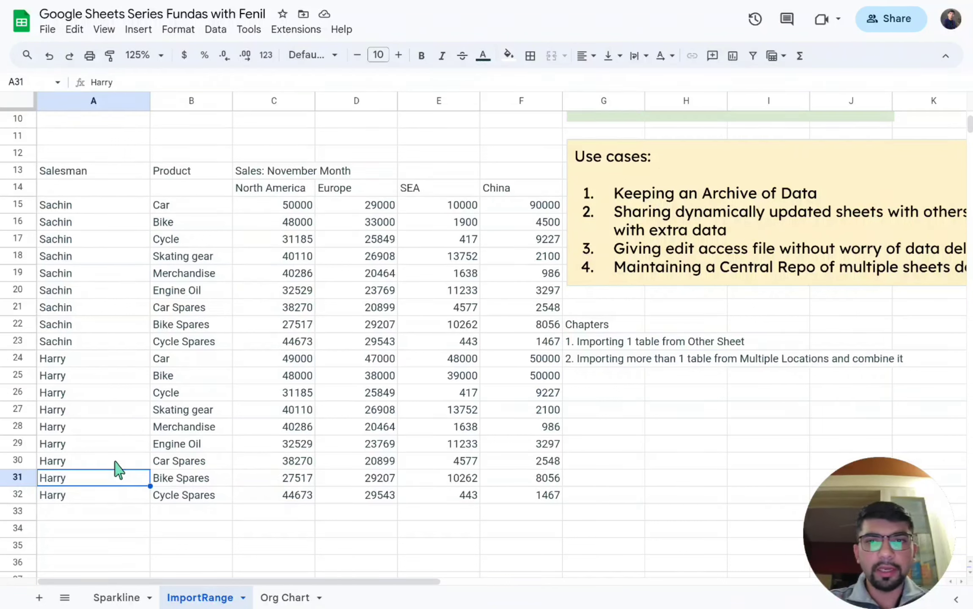
Step: Try to clear the imported North America value in C32 and to delete row 32 of the combined table
click(73, 497)
click(280, 495)
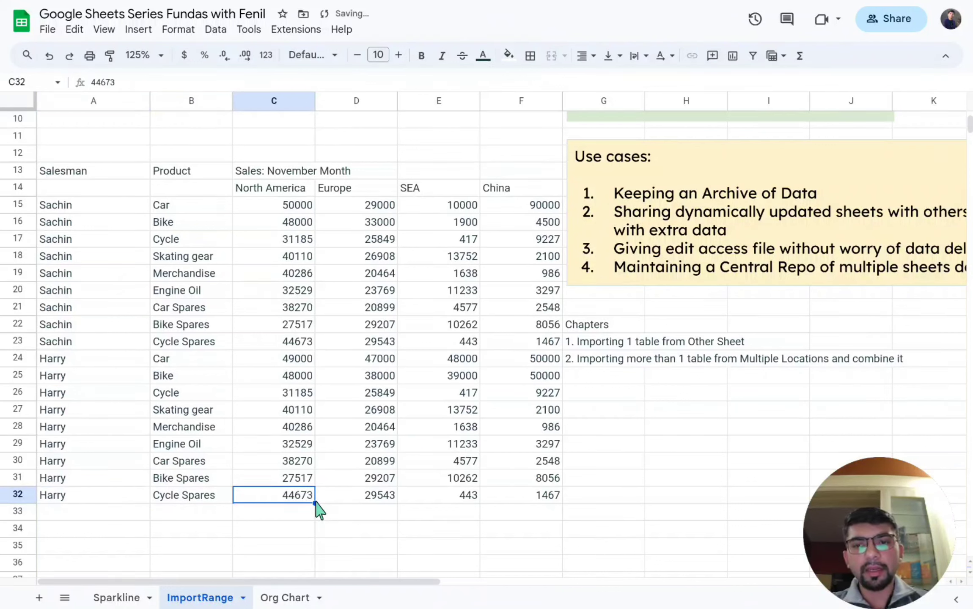
key(Delete)
key(ctrl+z)
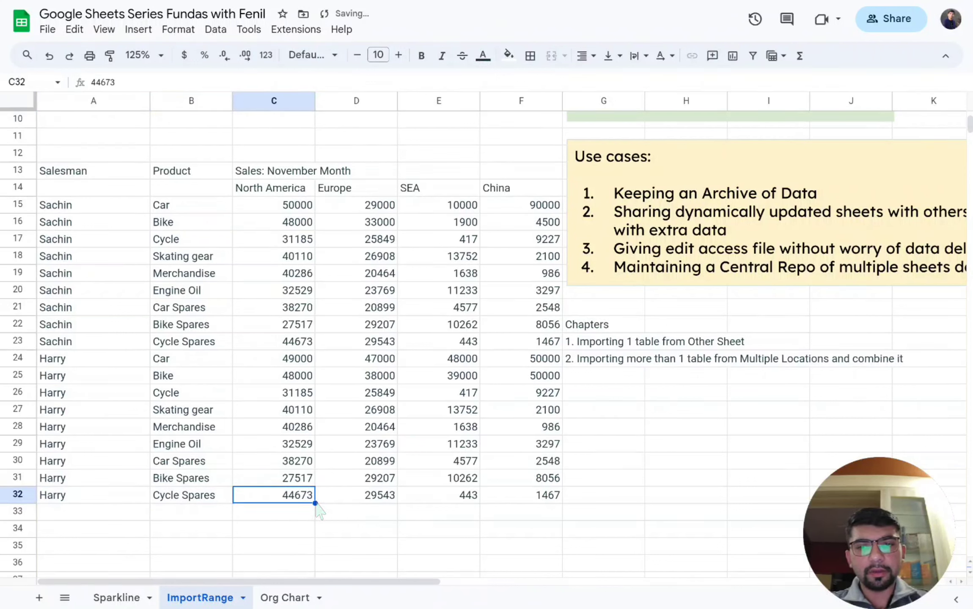
key(Delete)
key(ctrl+z)
key(Delete)
key(ctrl+z)
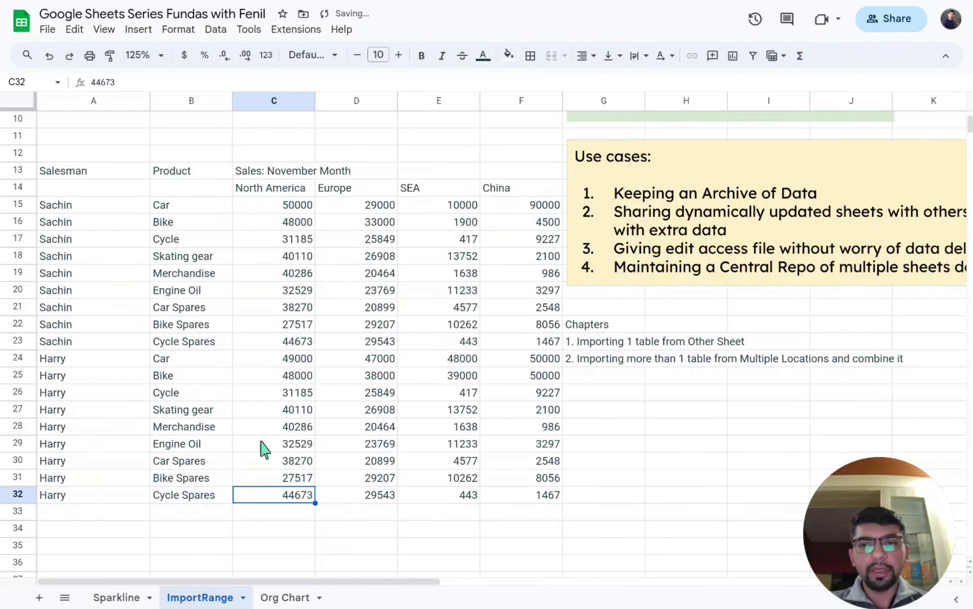
right_click(19, 498)
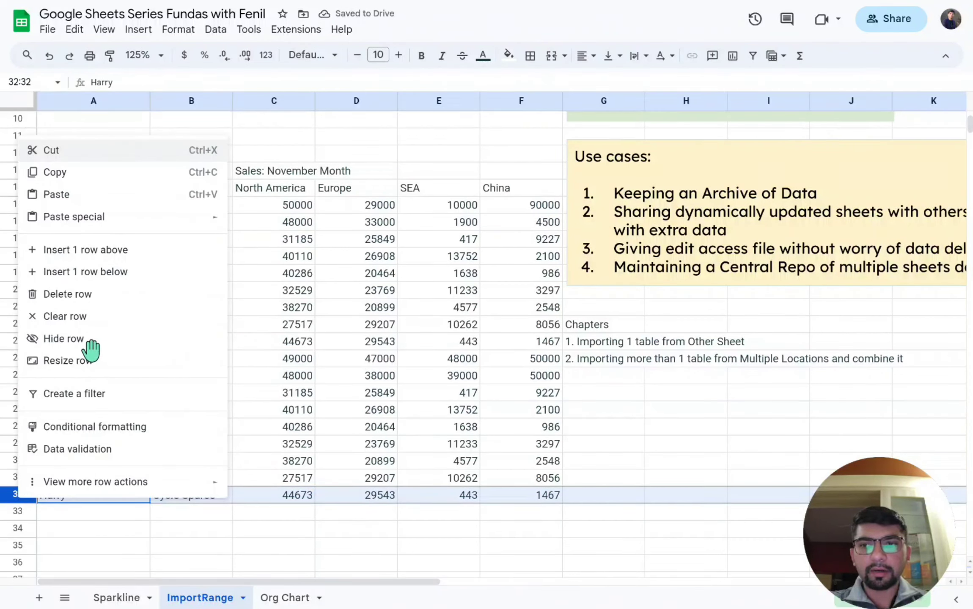
click(121, 296)
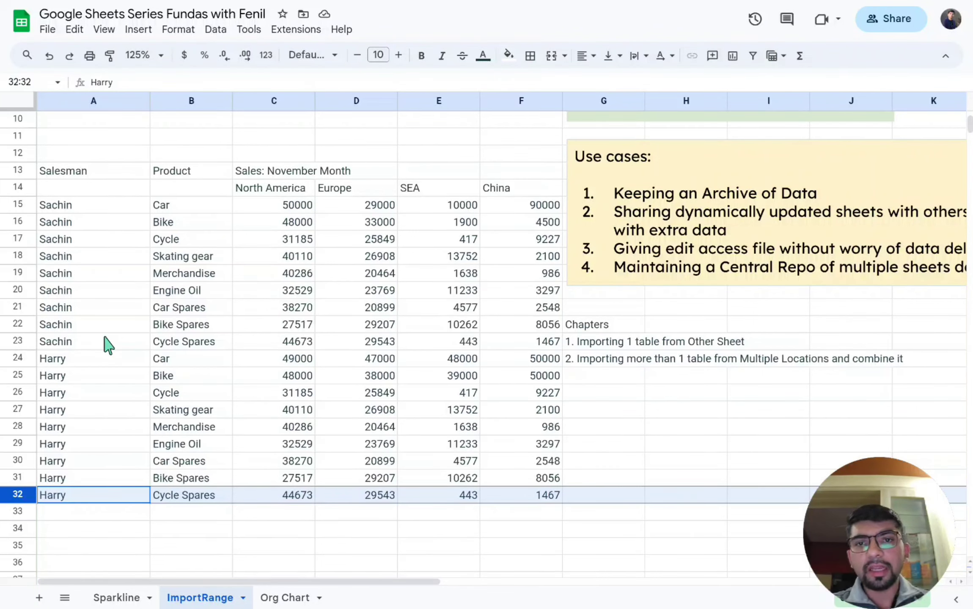
Step: Set cell I39 in the Sparkline sheet to 90000 and check the mirrored value in C32 of the ImportRange sheet
click(123, 597)
click(532, 521)
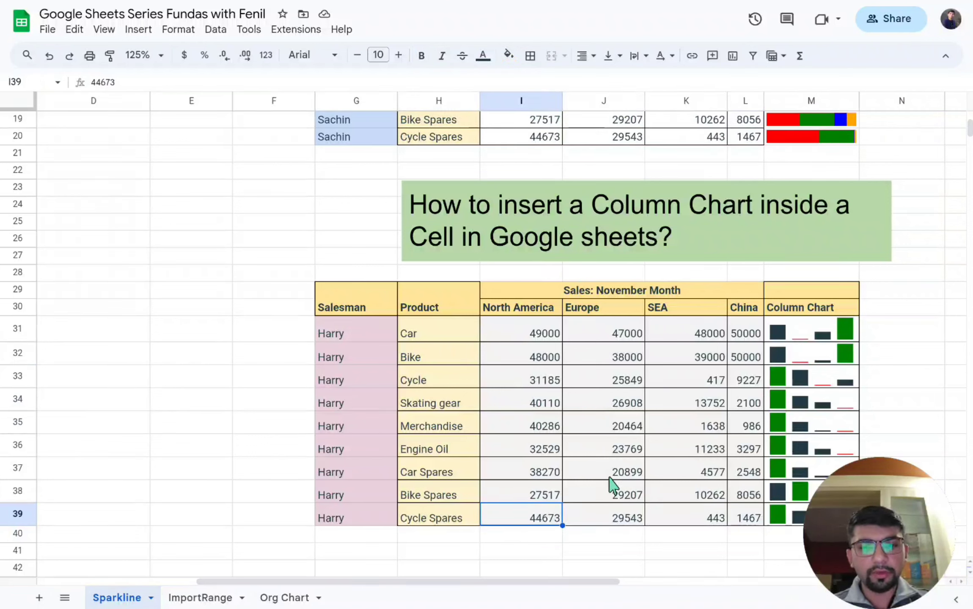
text(900000)
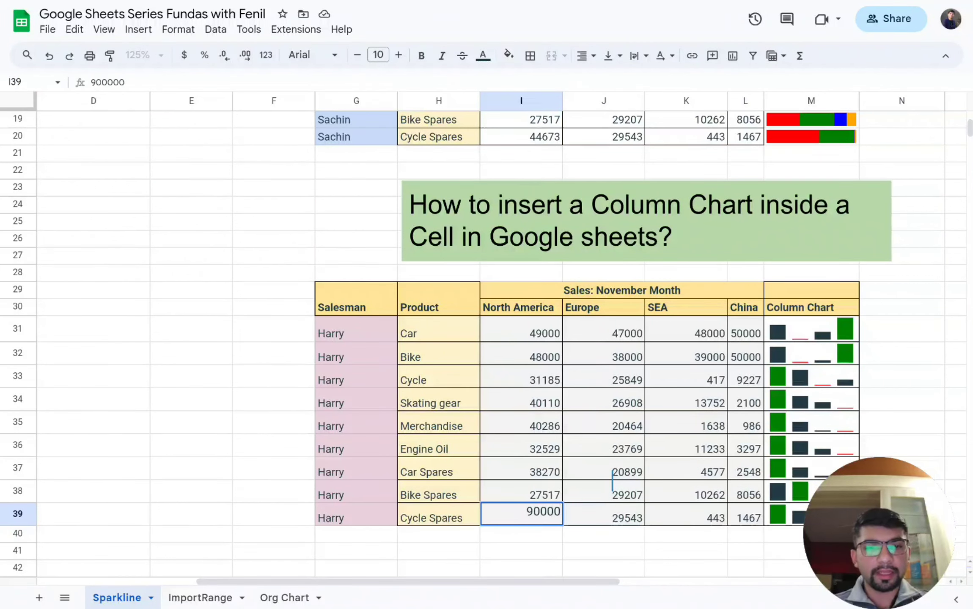
key(BackSpace)
key(Return)
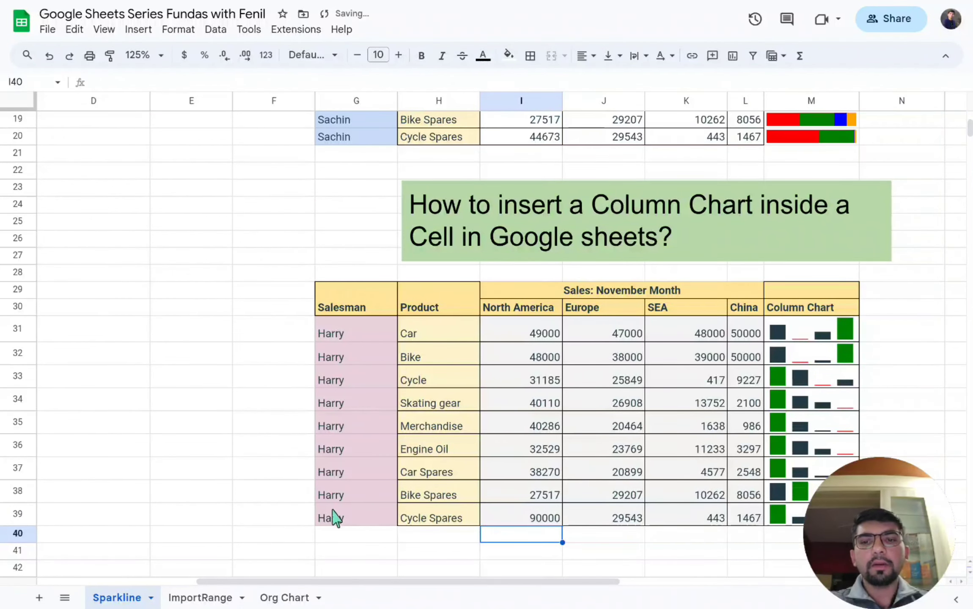
click(215, 598)
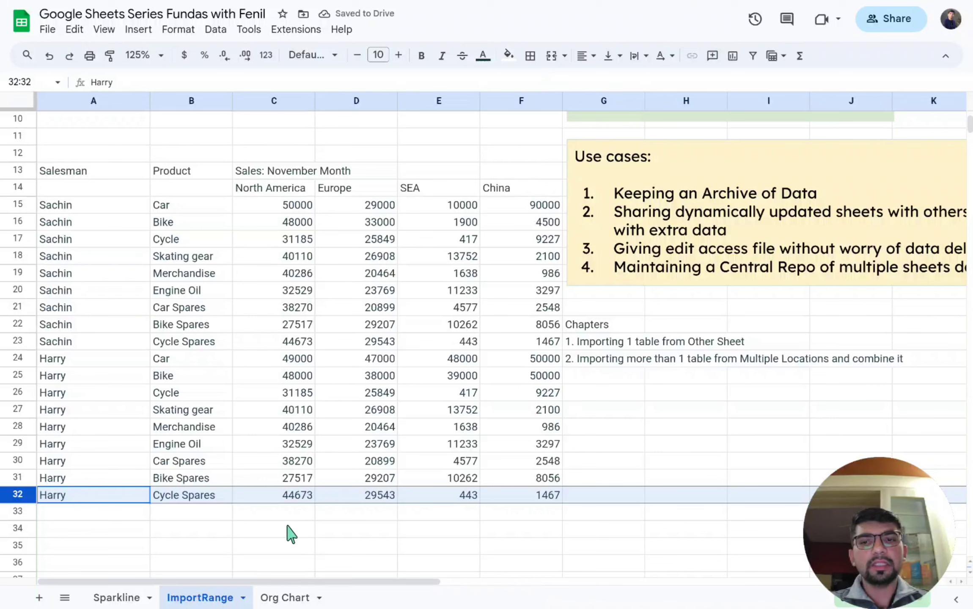
click(304, 501)
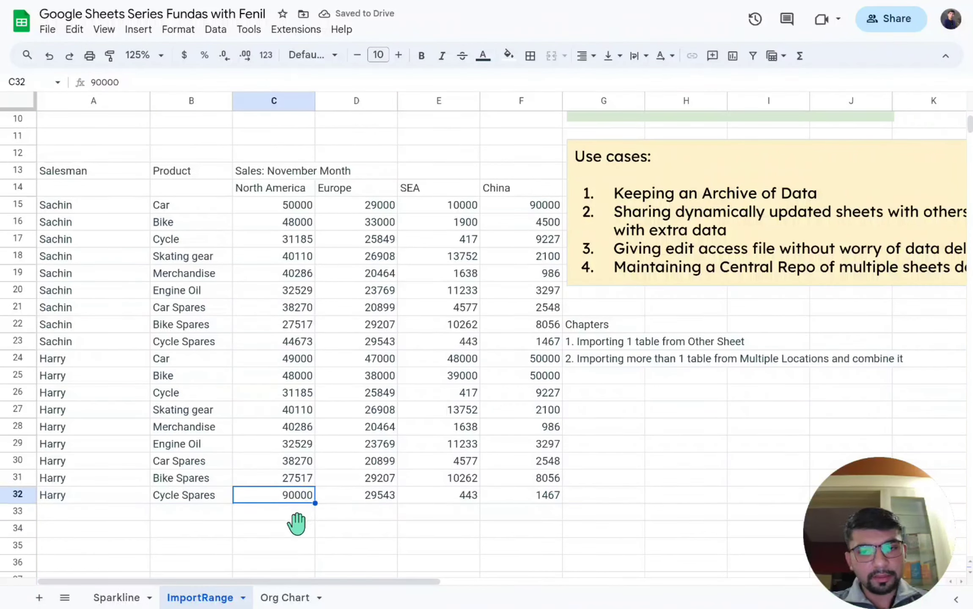